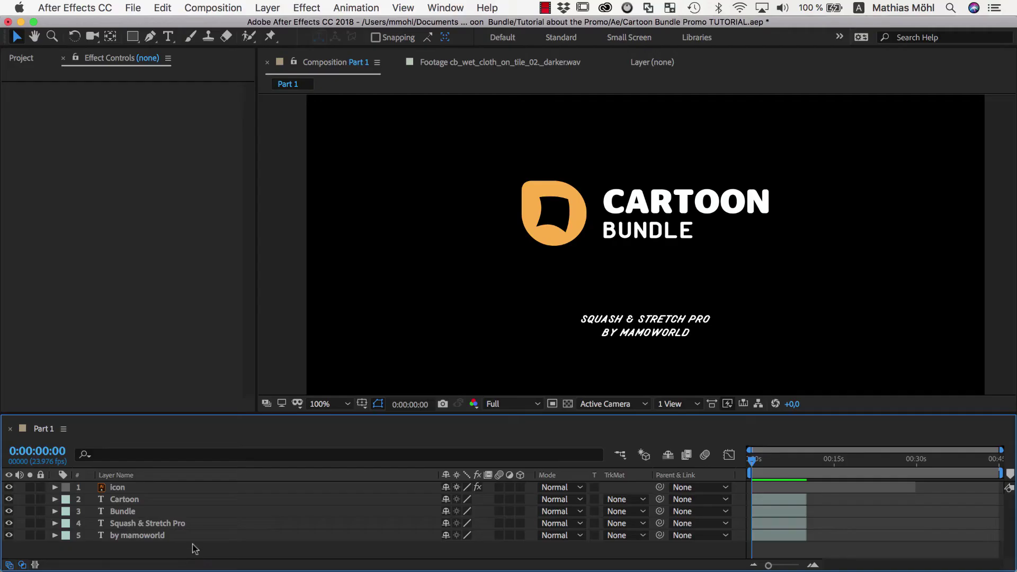
- Create a full-frame rectangle shape layer and rename it Background
left_click(117, 488)
left_click(125, 499)
left_click(131, 556)
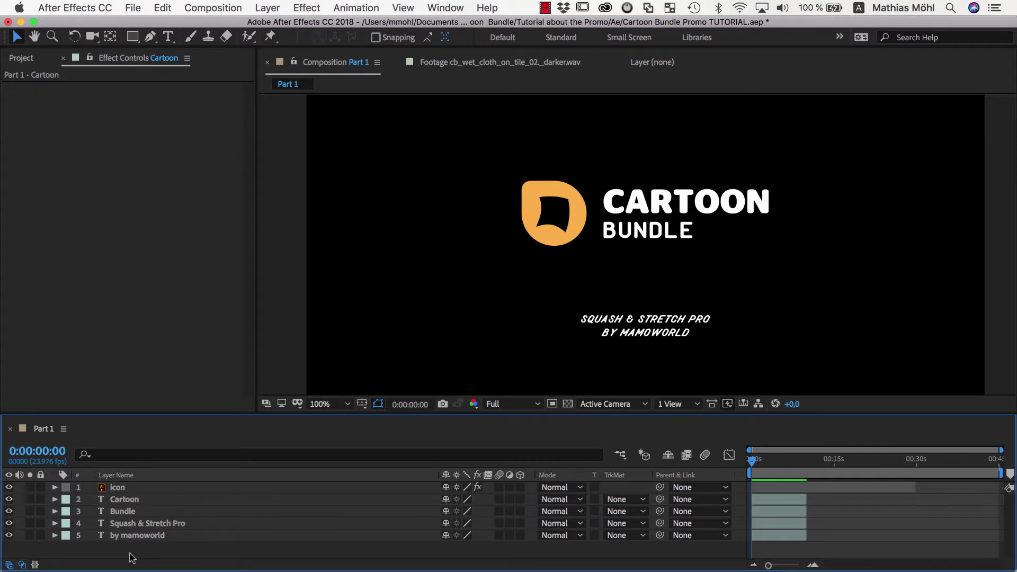
double_click(134, 39)
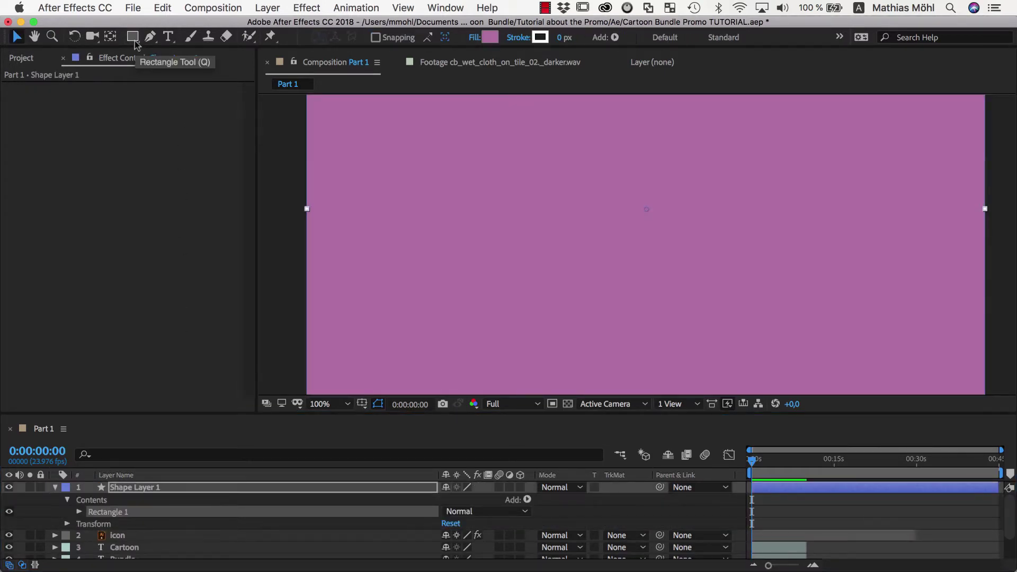
left_click(129, 488)
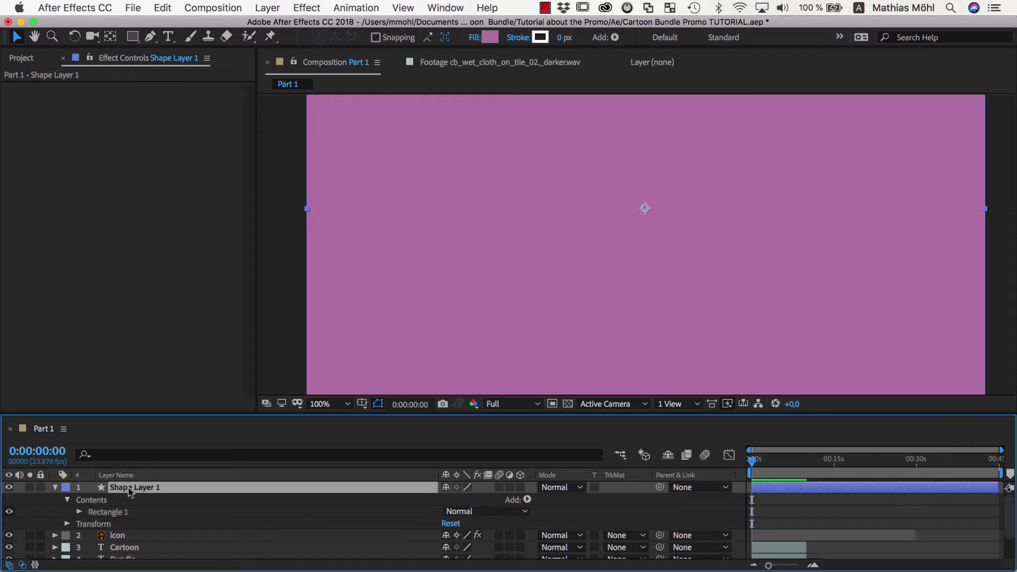
key("Return")
type("Ba")
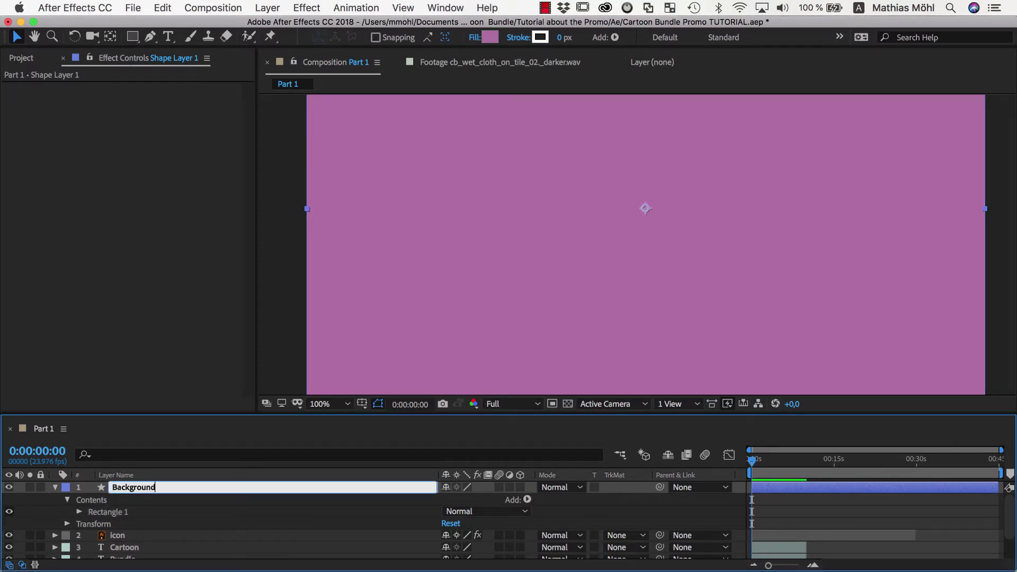
type("ckground")
key("Return")
- Send the Background layer to the bottom and fill it green (71AF81)
key("ctrl+shift+bracketleft")
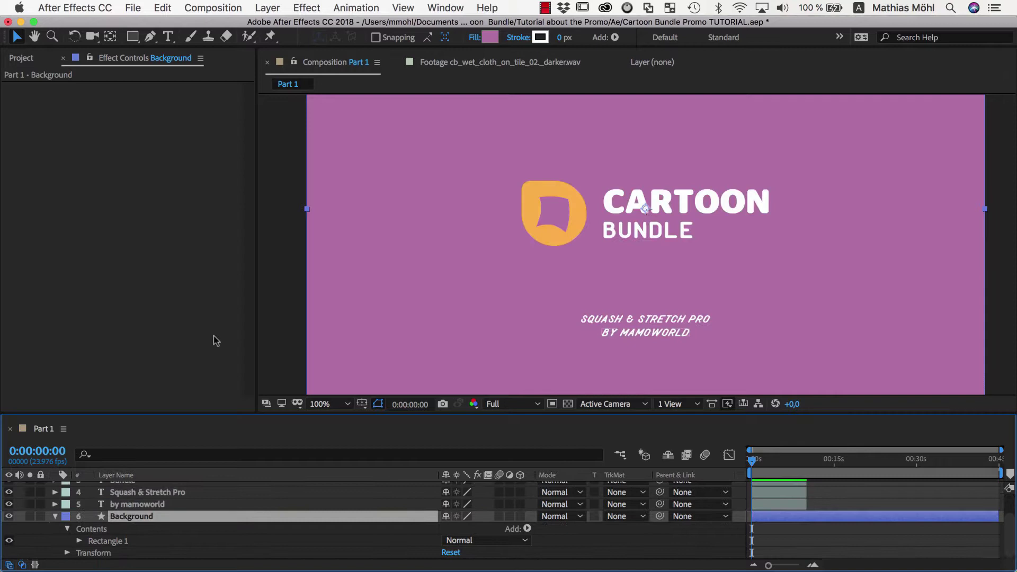
left_click(490, 40)
key("super+v")
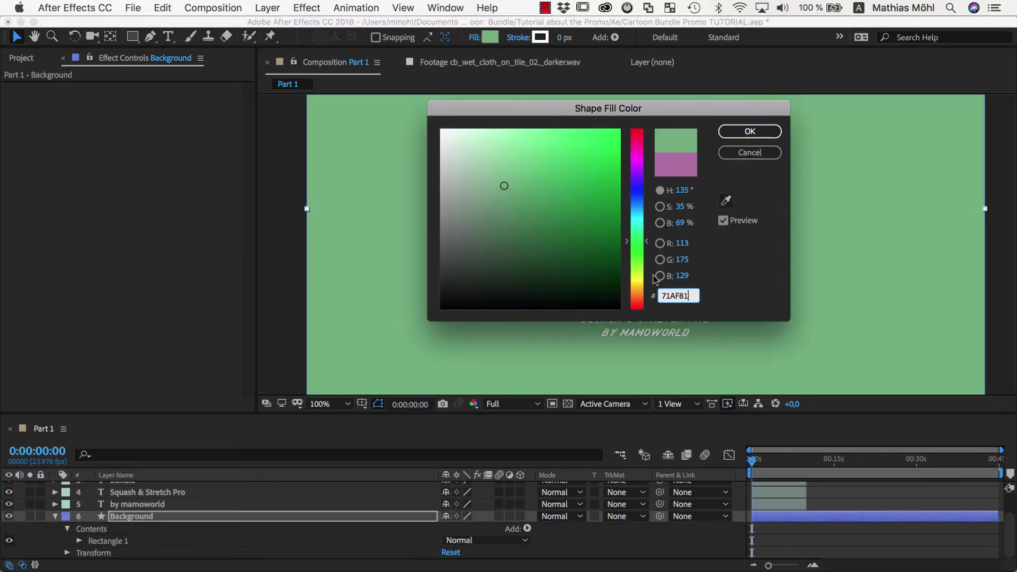
- Add a Color Overlay to Background, sampling the fill green and darkening it to 62946F
left_click(750, 132)
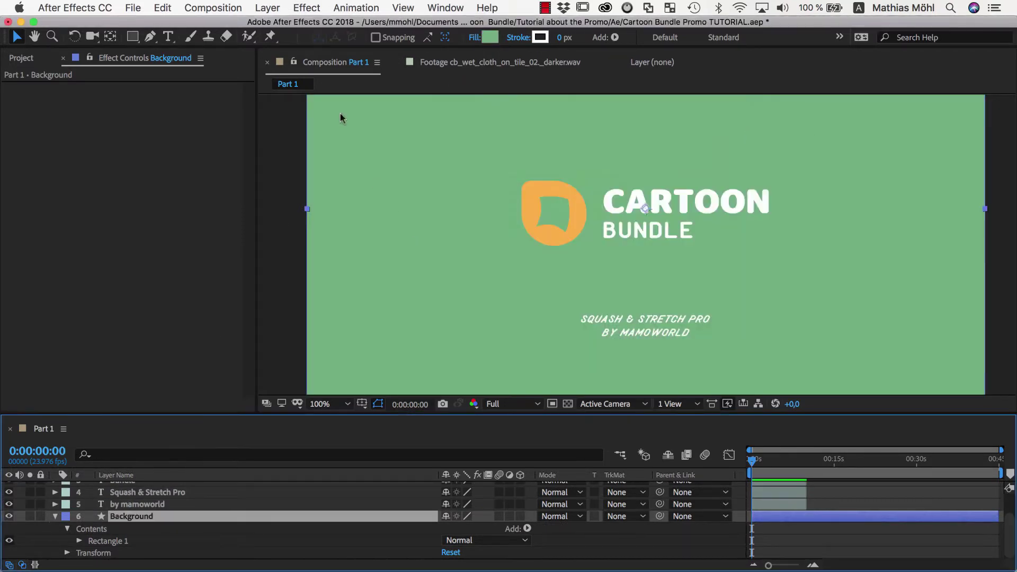
left_click(267, 8)
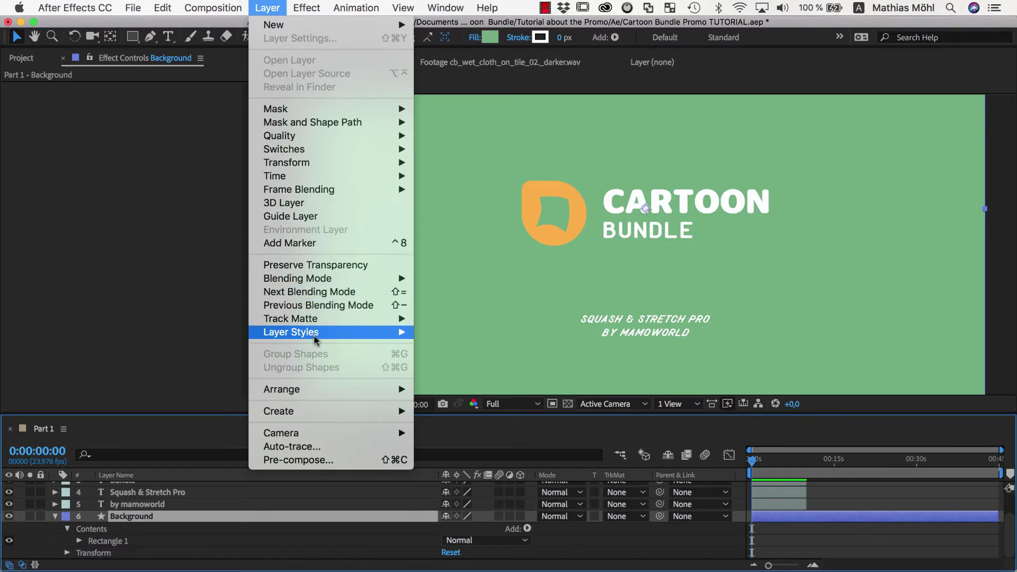
mouse_move(316, 340)
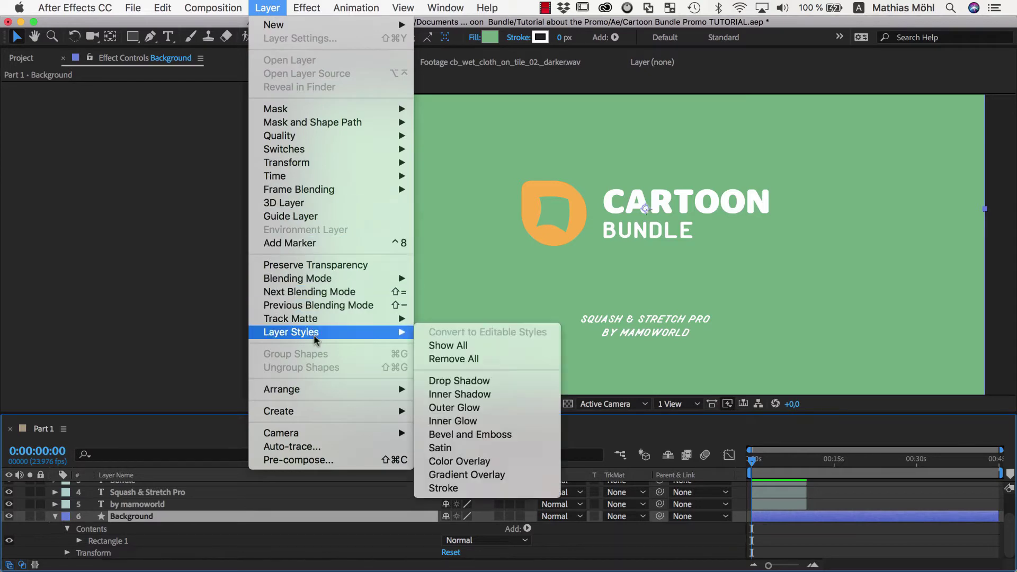
left_click(459, 461)
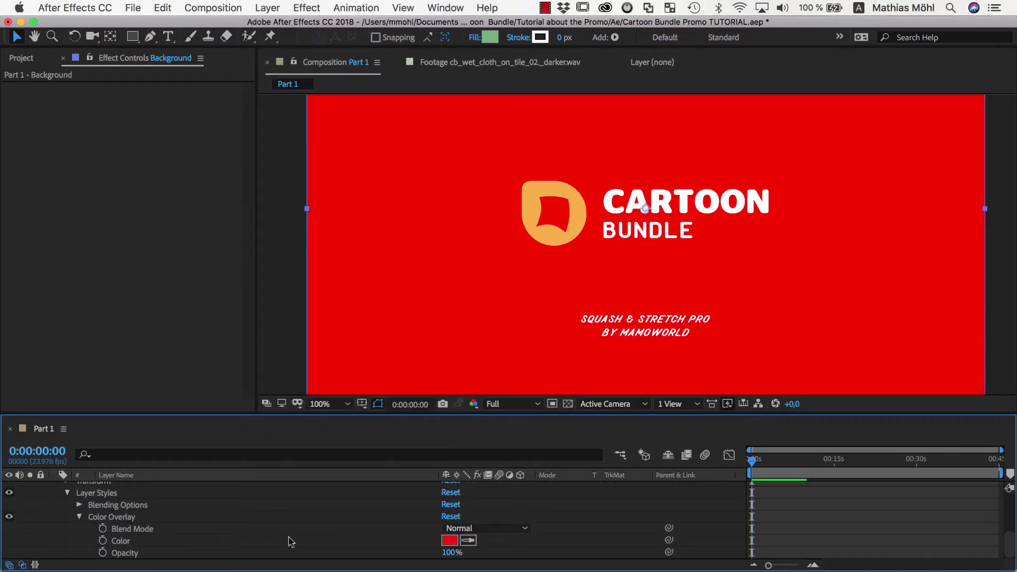
left_click(468, 541)
left_click(492, 37)
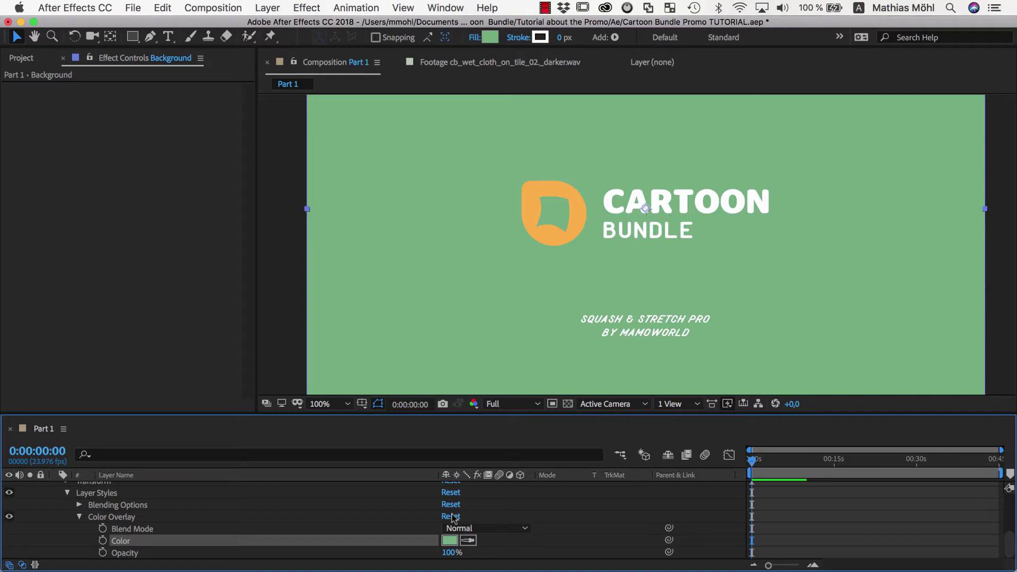
left_click(449, 540)
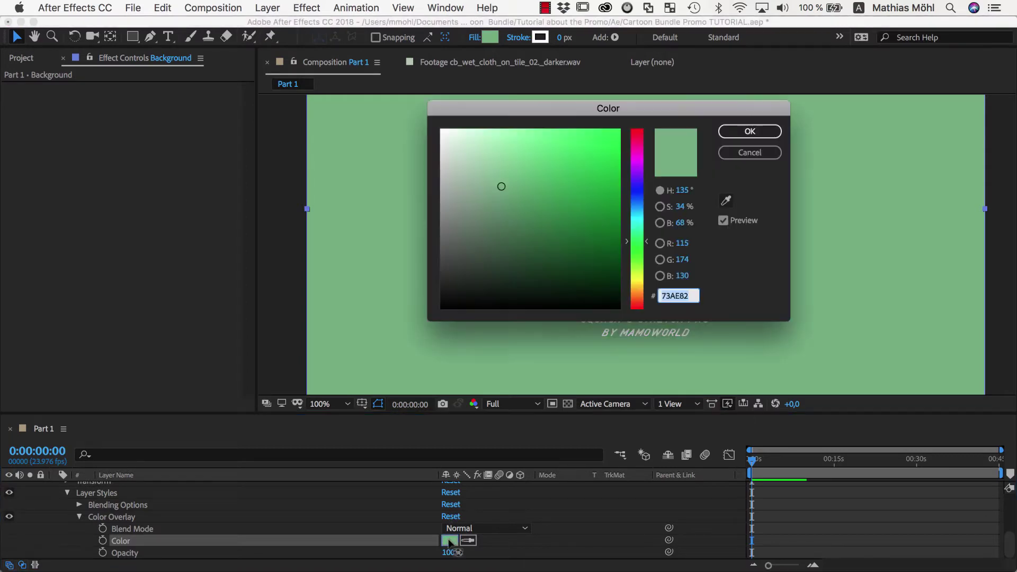
left_click_drag(680, 223, 676, 230)
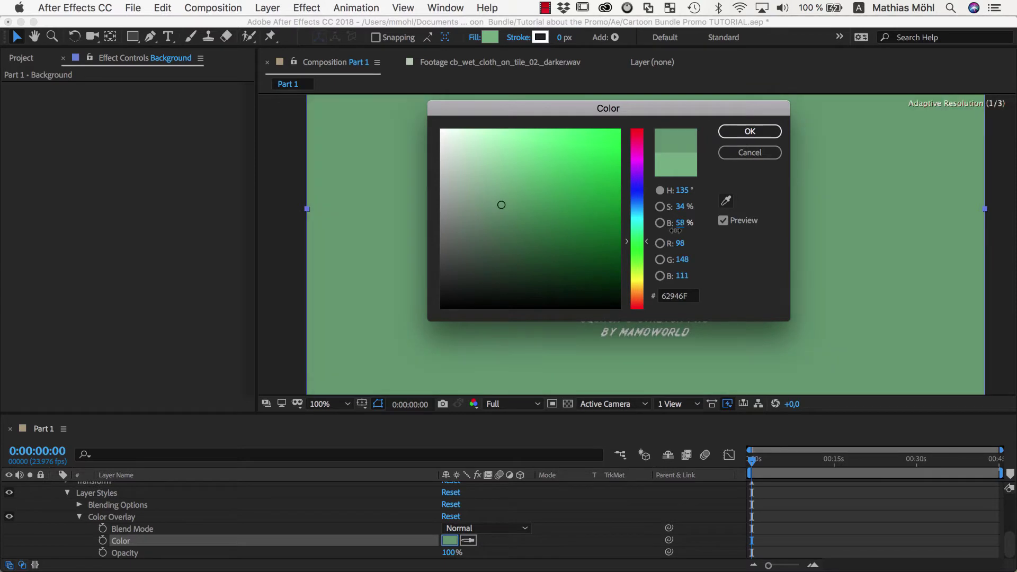
left_click(748, 131)
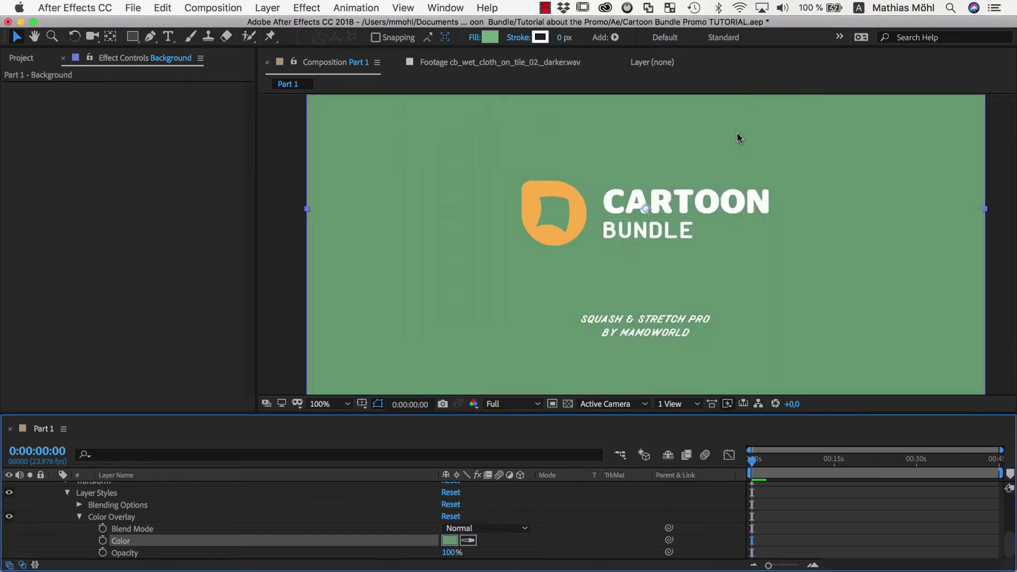
- Set the Color Overlay blend mode to Dissolve at 50% opacity and check the grain
left_click(517, 527)
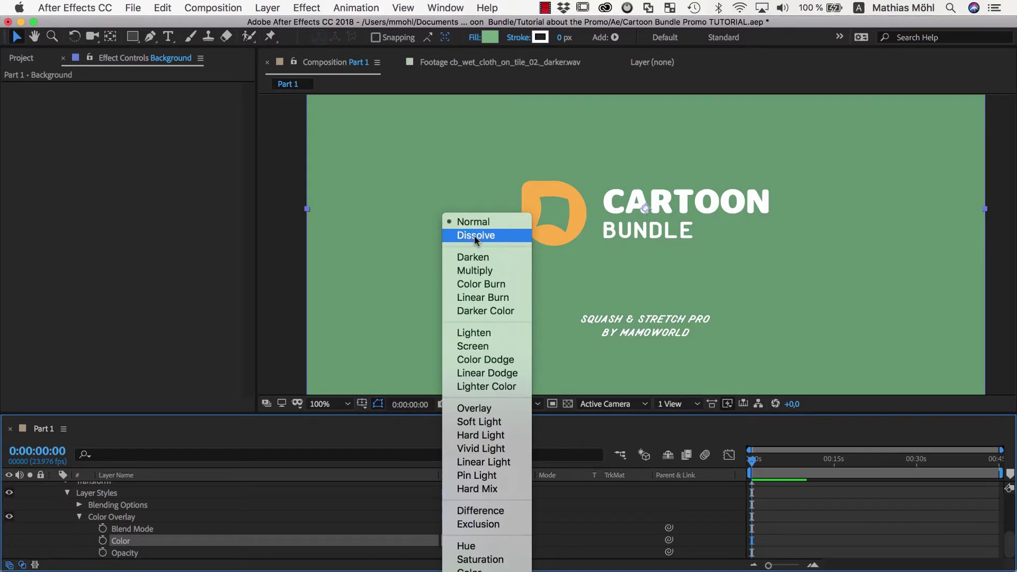
left_click(485, 236)
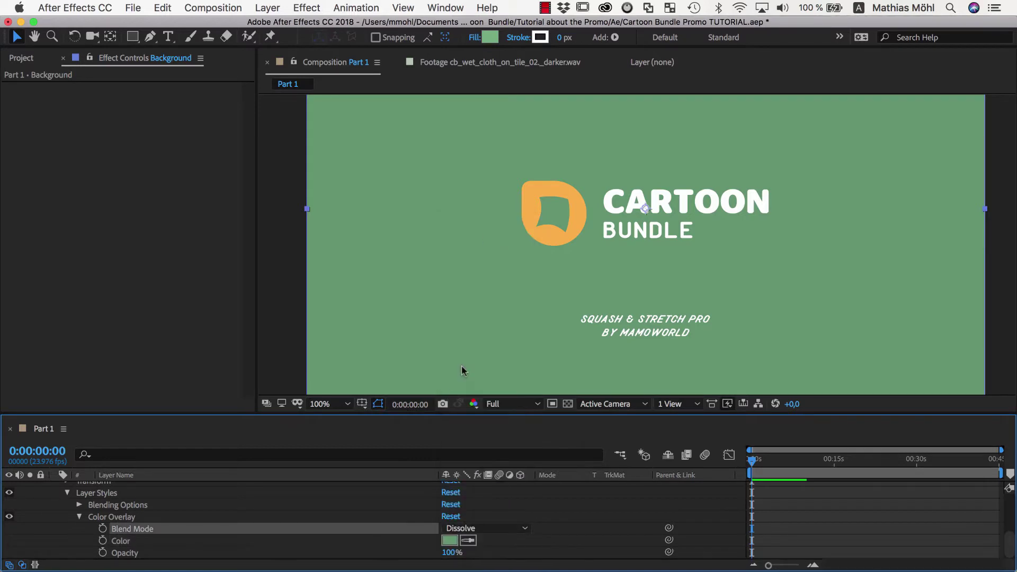
left_click_drag(450, 552, 425, 564)
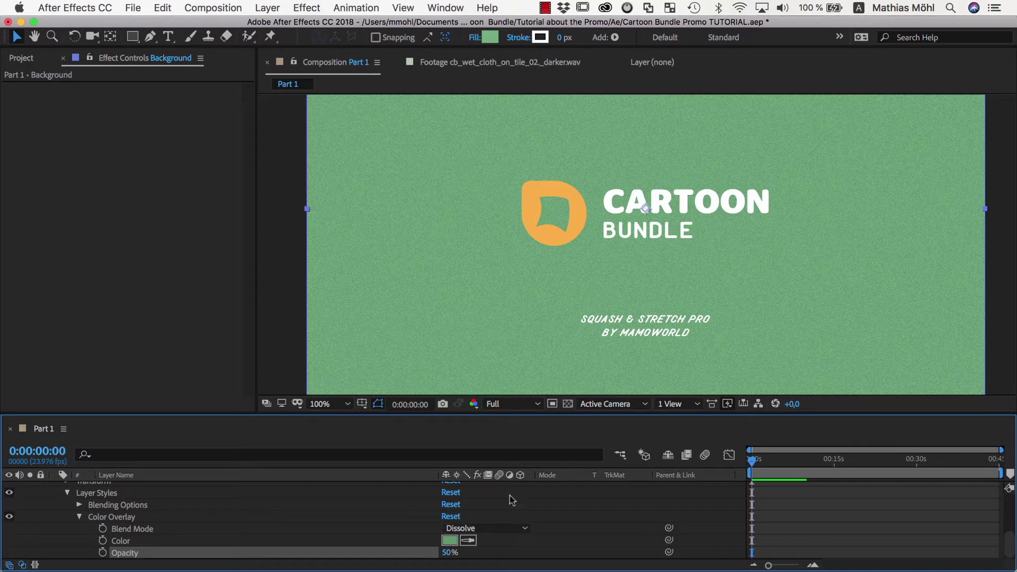
key("period")
key("period")
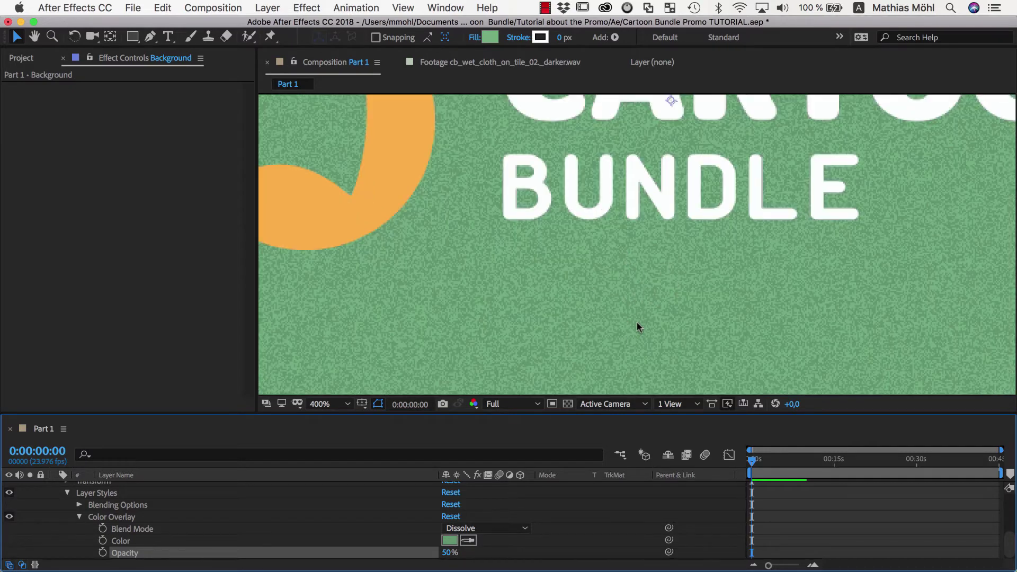
key("comma")
key("comma")
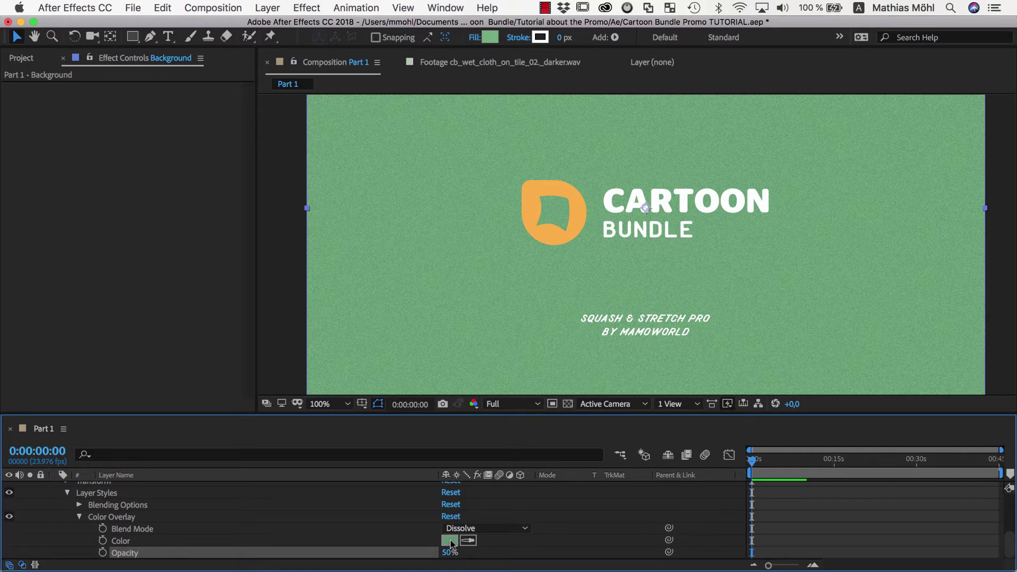
- Add Bevel and Emboss to the orange icon layer and set its Size to 40
left_click(532, 206)
left_click(267, 7)
mouse_move(309, 331)
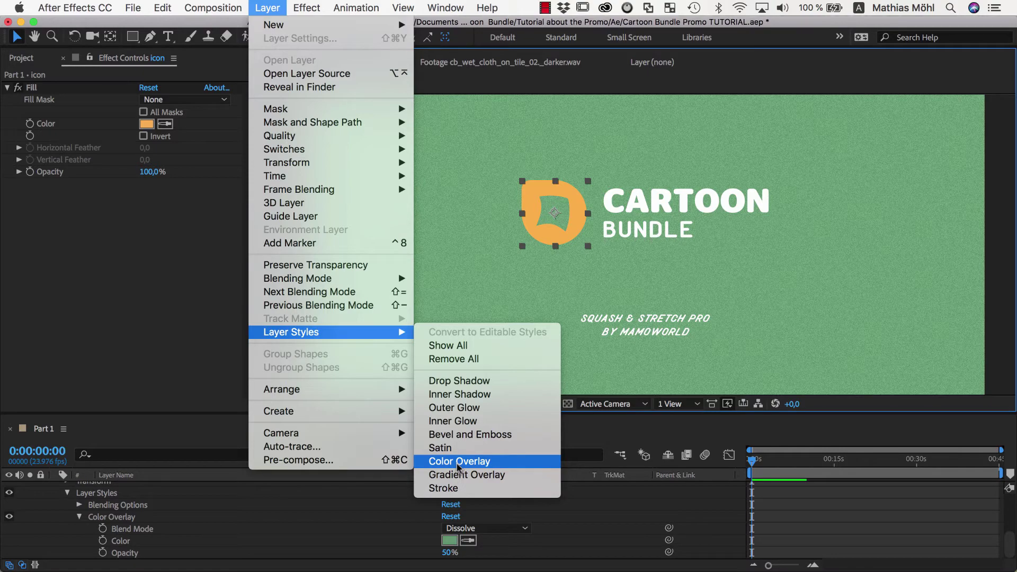
left_click(469, 435)
left_click_drag(430, 416, 434, 280)
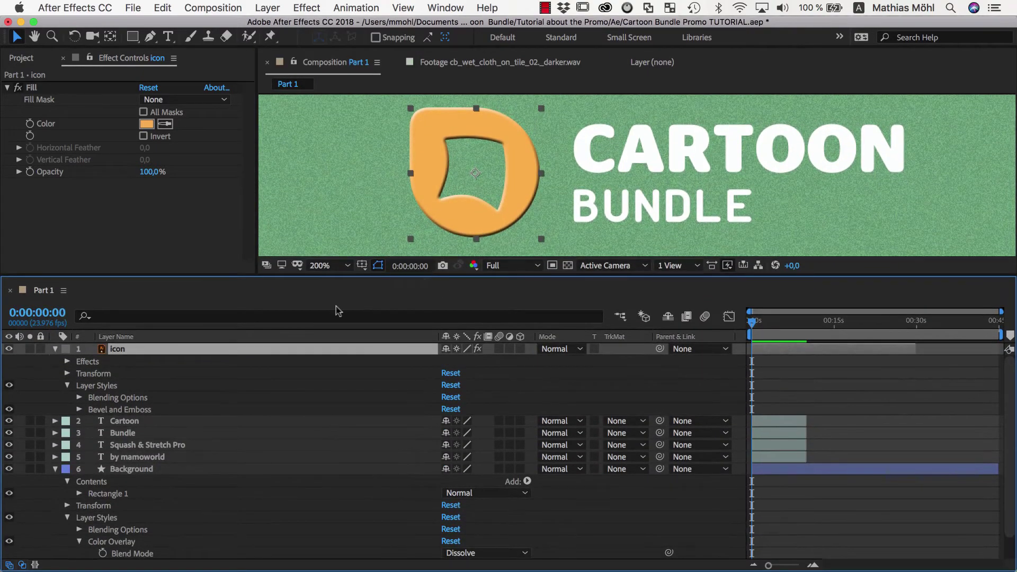
left_click(79, 410)
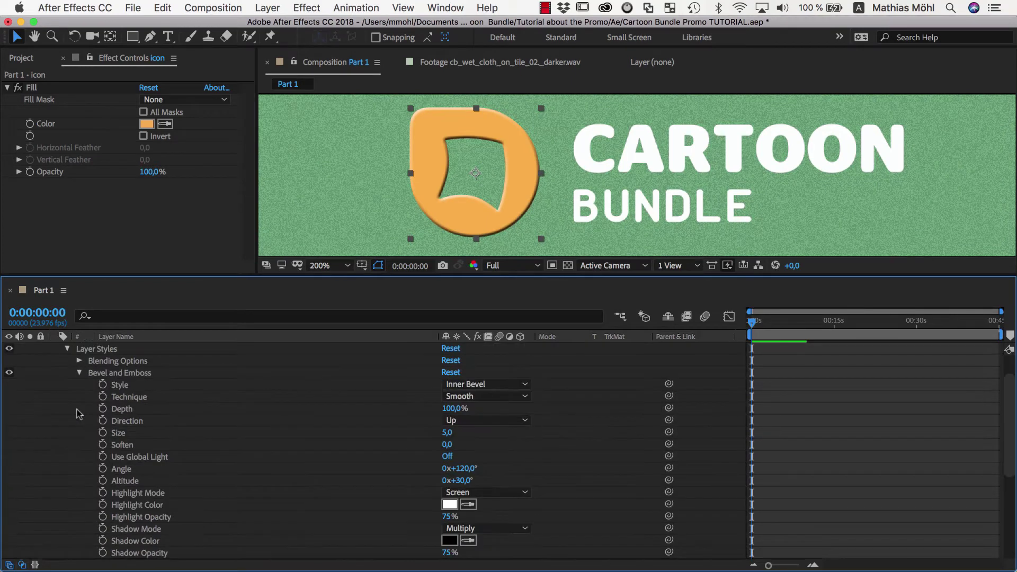
left_click(129, 434)
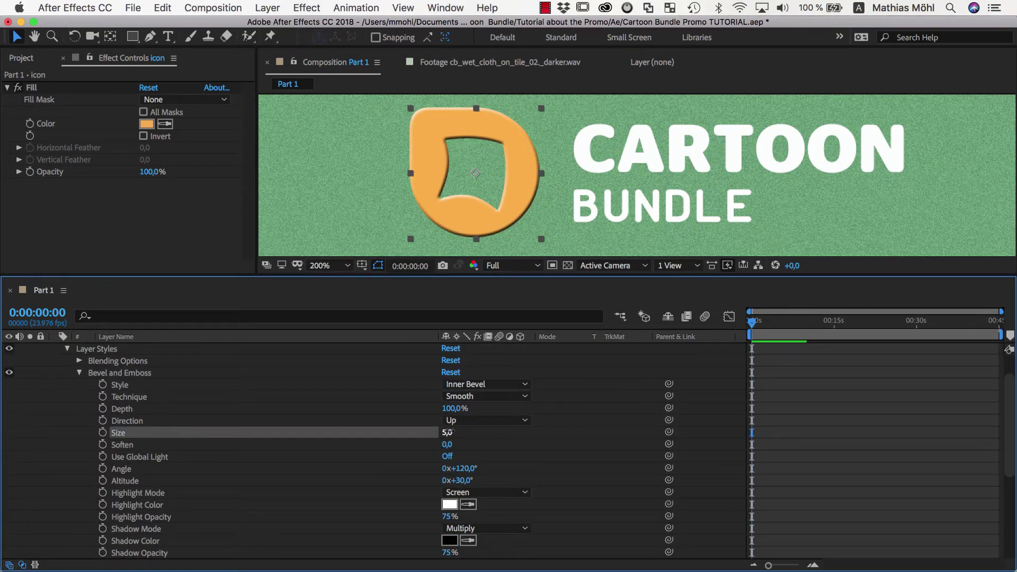
left_click_drag(447, 433, 479, 435)
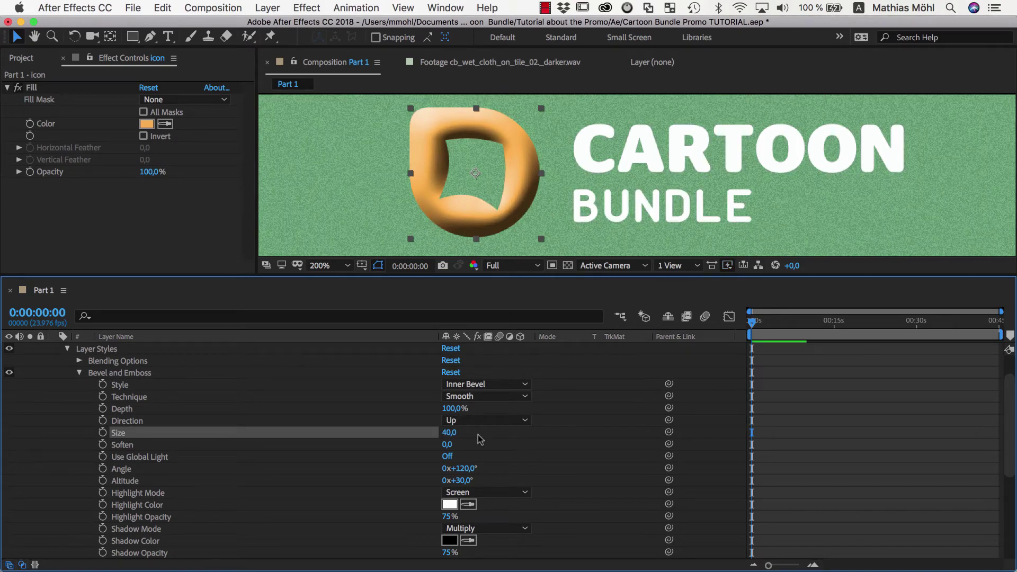
- Set the icon bevel's Highlight Mode and Shadow Mode to Dissolve
left_click(457, 492)
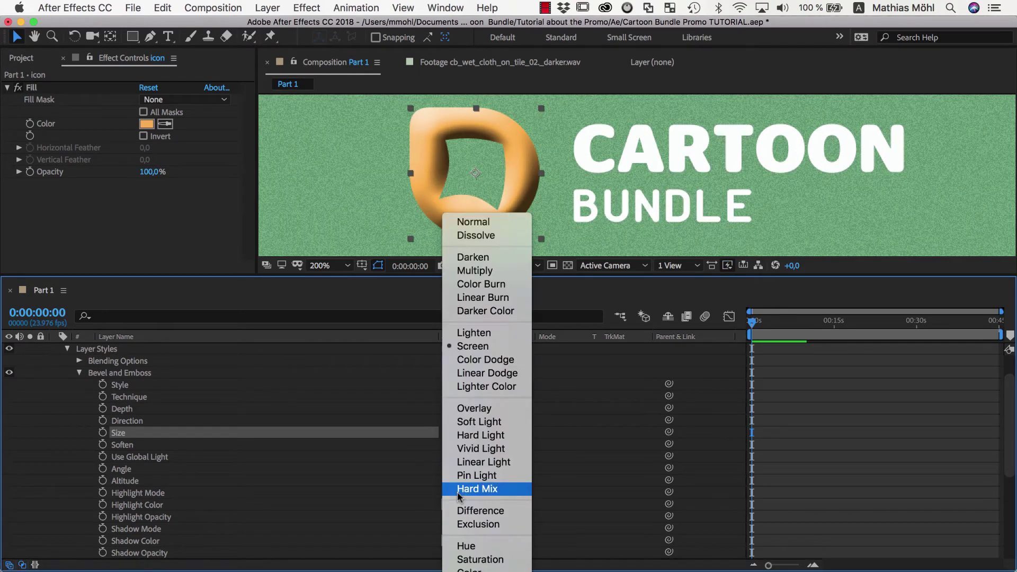
left_click(473, 235)
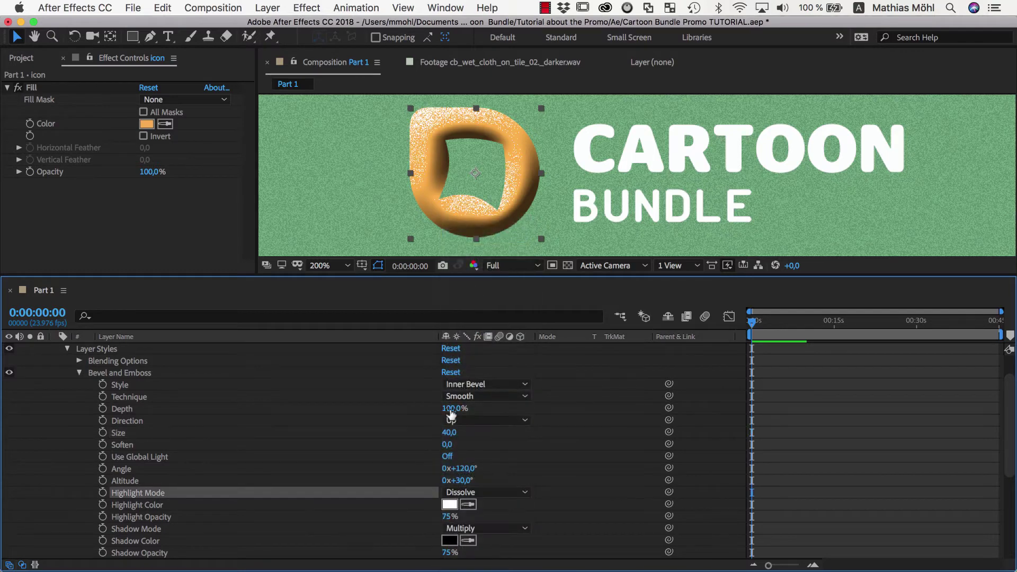
left_click(458, 529)
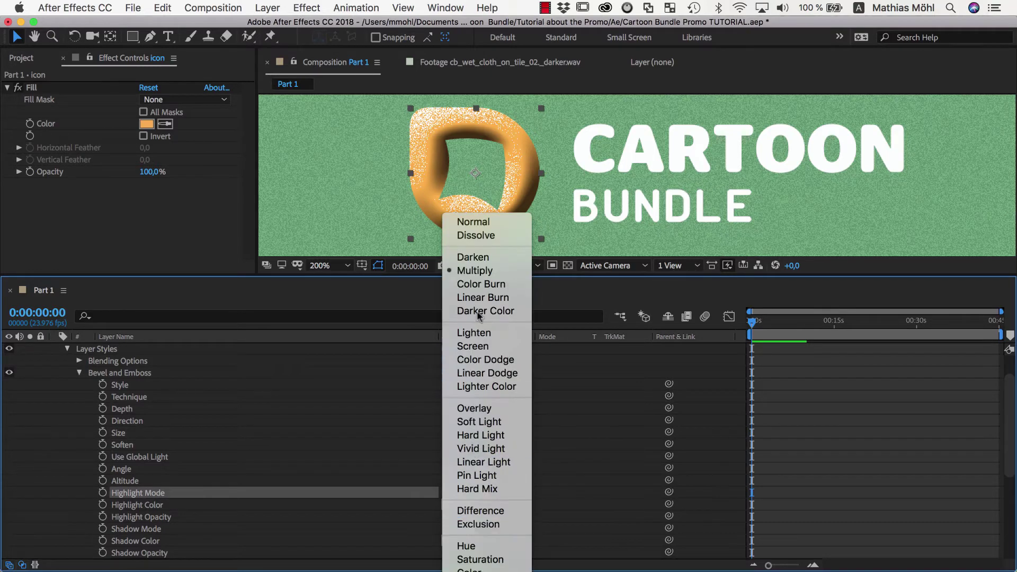
left_click(477, 238)
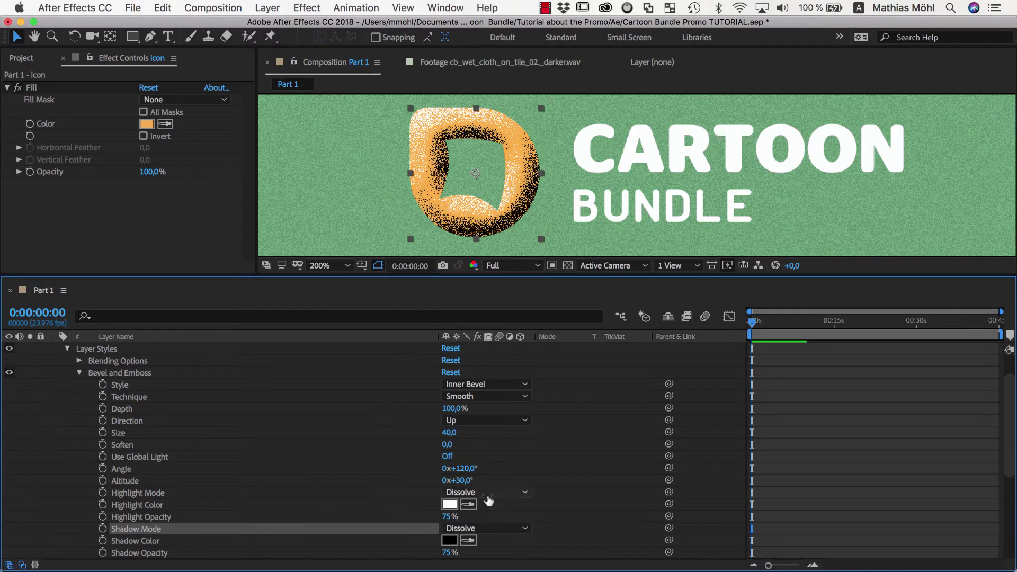
- Sample the icon's orange for both bevel colours, darkening the shadow to 82% brightness
left_click(470, 504)
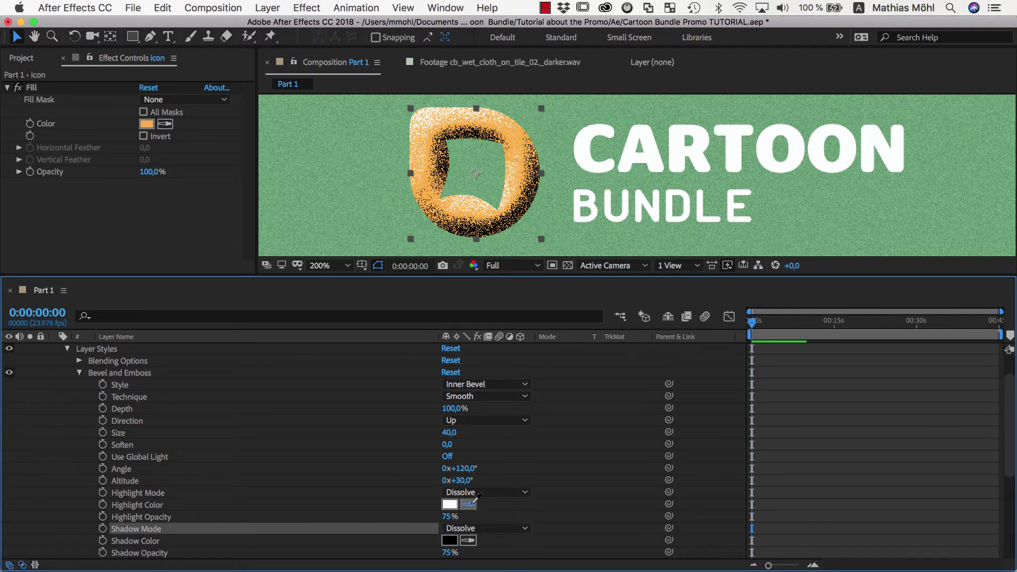
left_click(430, 140)
left_click(468, 541)
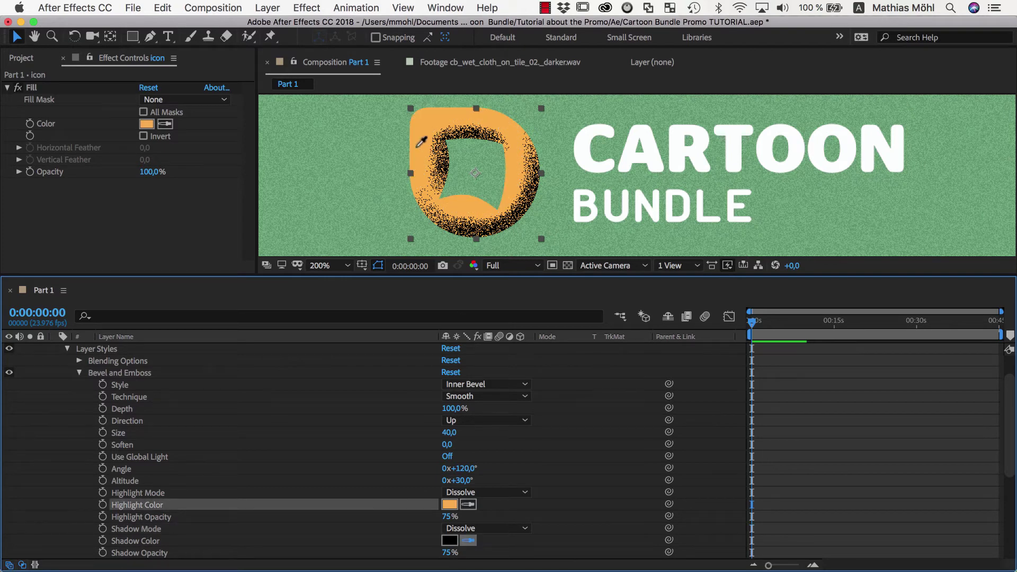
left_click(422, 142)
left_click(449, 504)
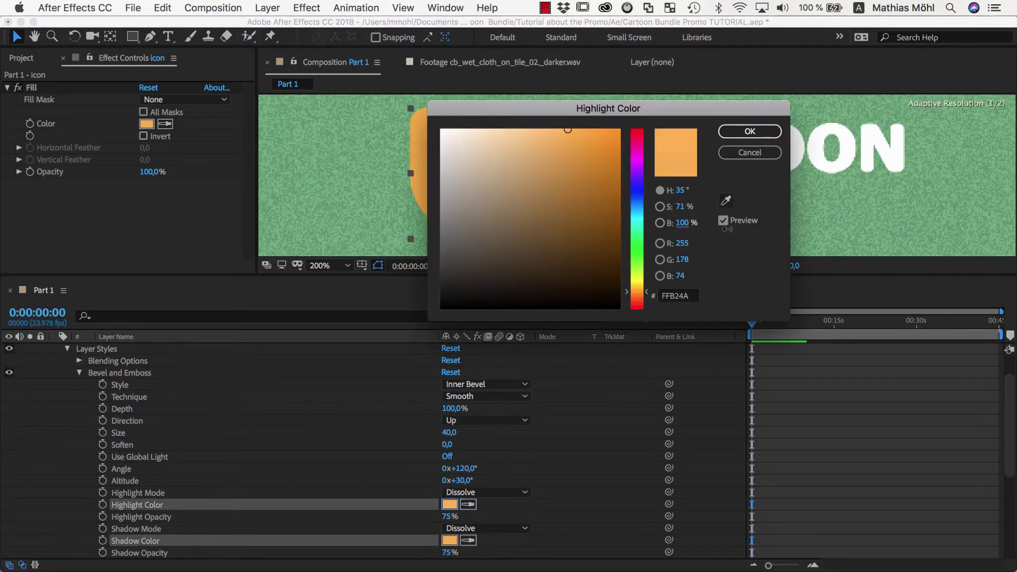
left_click(735, 129)
left_click(449, 540)
left_click_drag(680, 221, 669, 231)
left_click(740, 139)
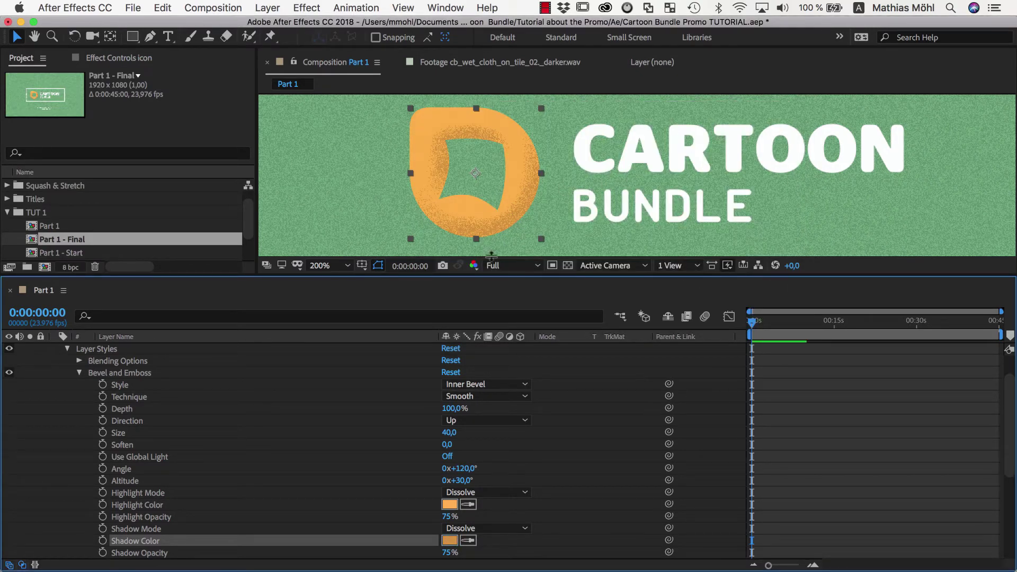
- Shift the bevel highlight colour to a yellower golden orange (FFCC4A)
left_click(450, 505)
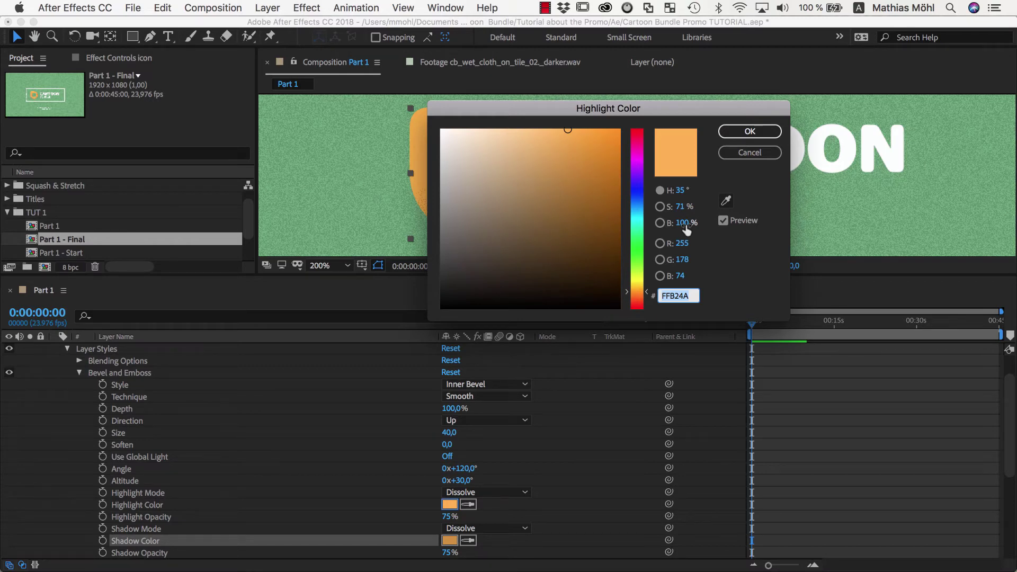
left_click_drag(680, 197, 687, 194)
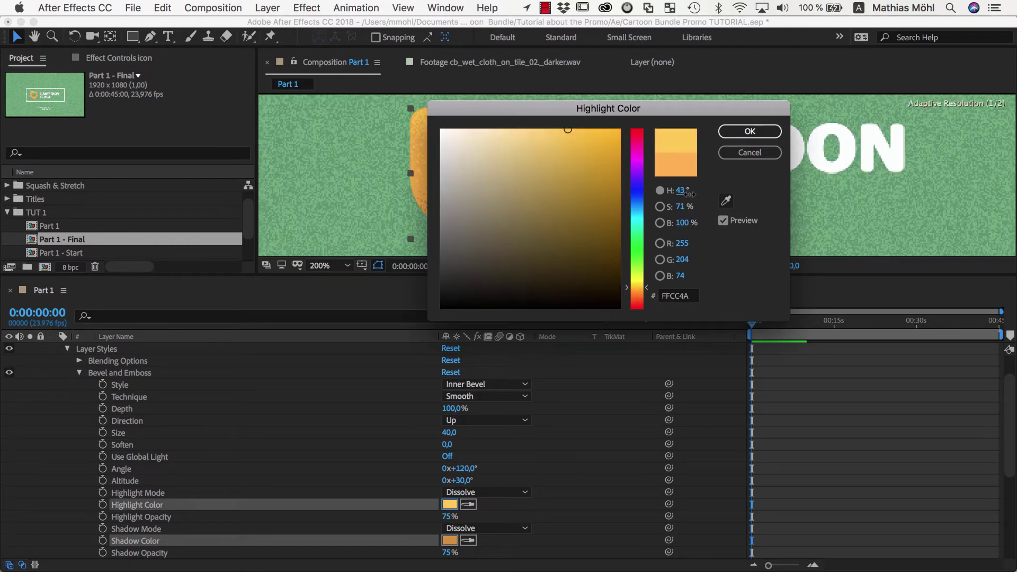
left_click(729, 133)
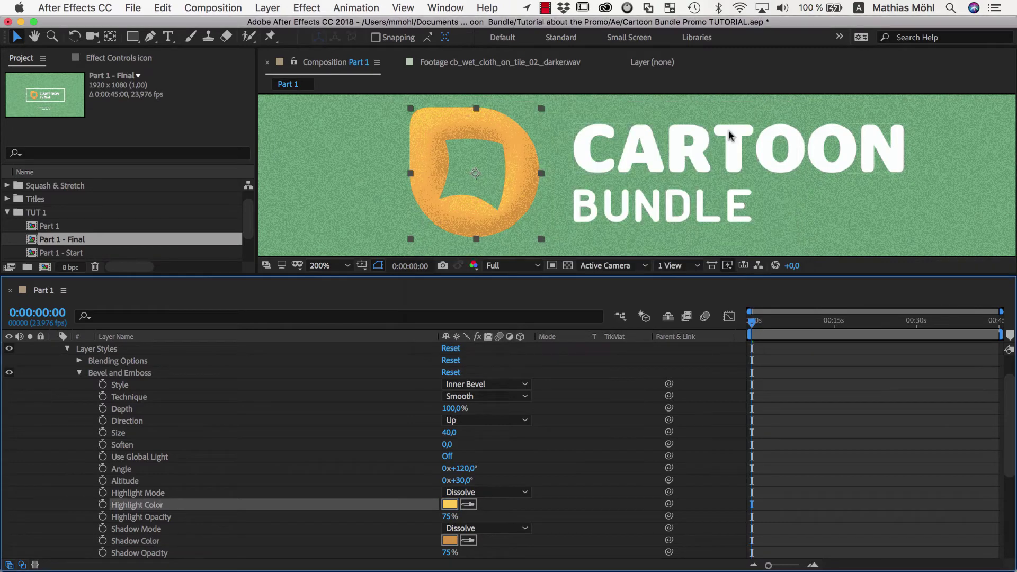
scroll(521, 104, "up", 1)
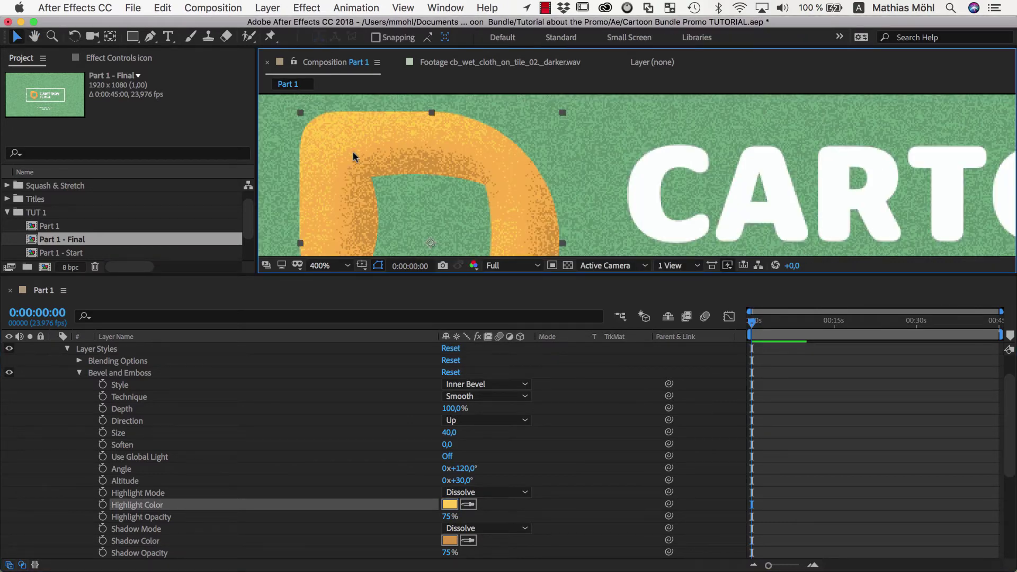
scroll(367, 161, "down", 1)
key("h")
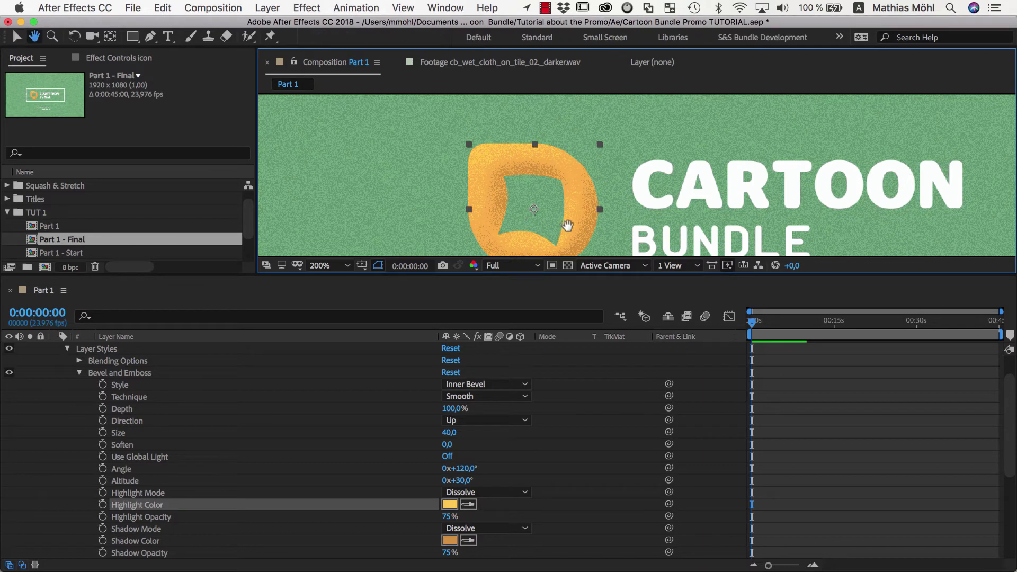
left_click_drag(550, 220, 404, 186)
key("v")
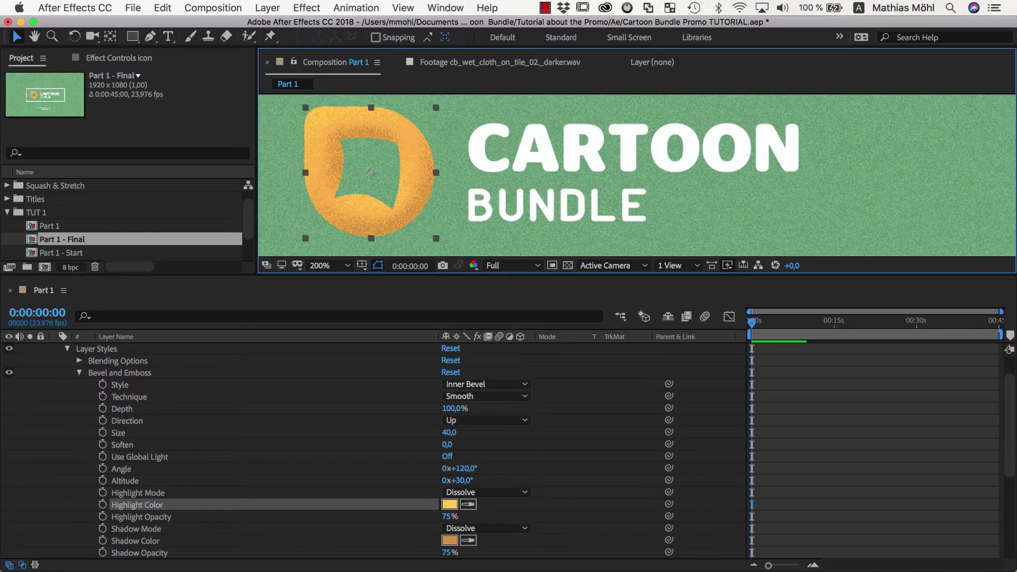
- Copy the icon's Bevel and Emboss style and paste it onto the Cartoon text layer
left_click(305, 518)
left_click(80, 374)
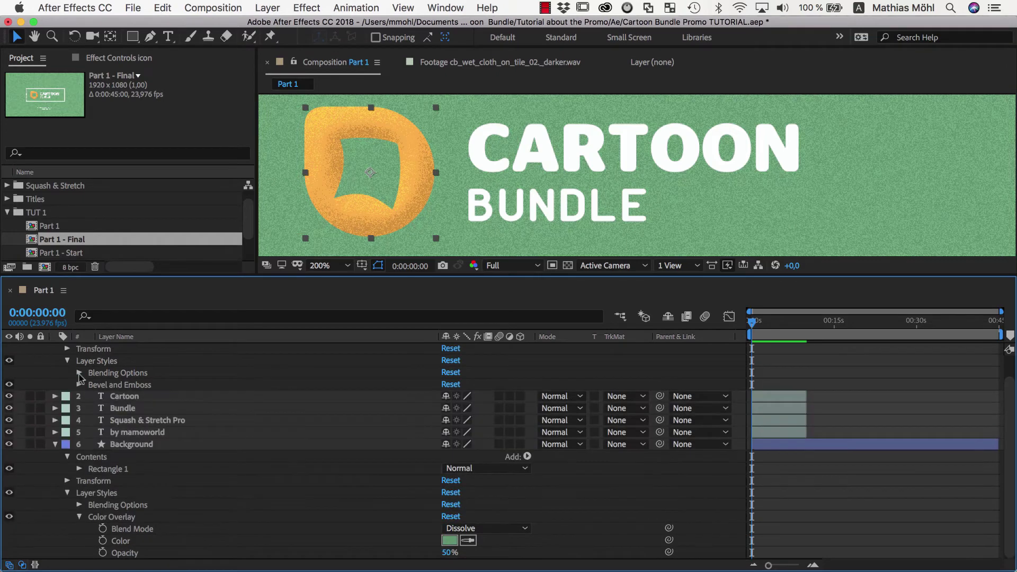
left_click(163, 8)
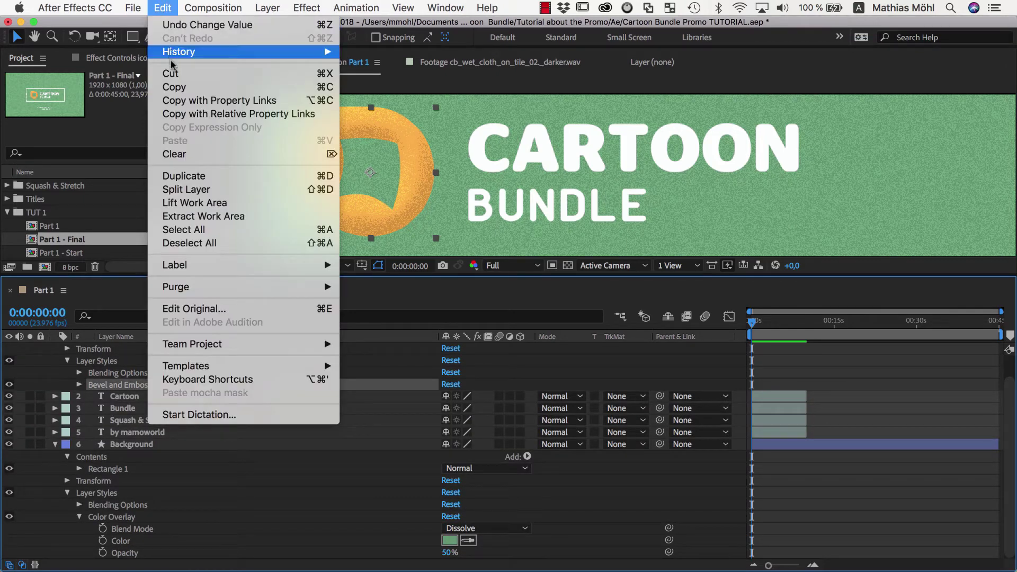
left_click(175, 88)
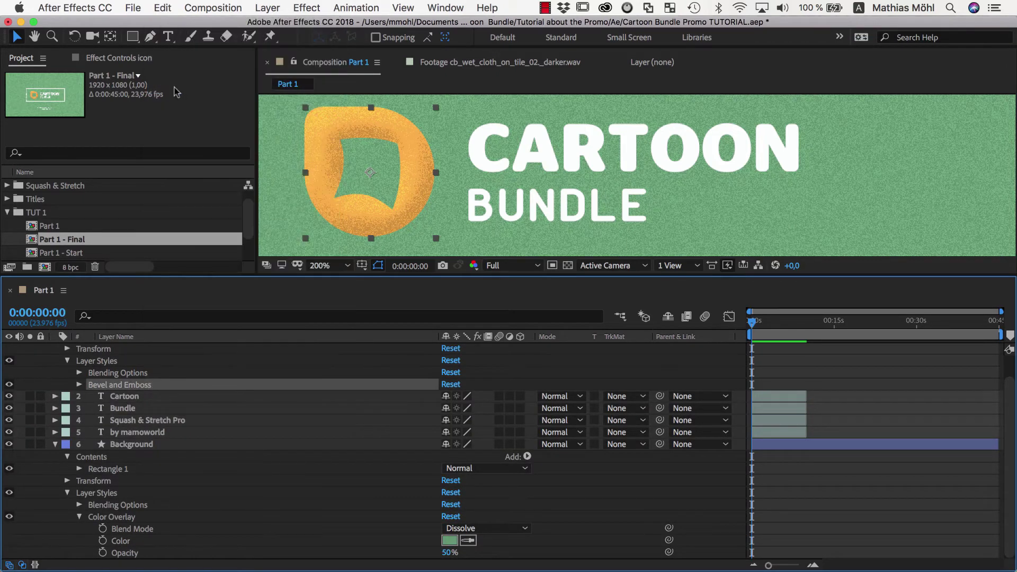
left_click(125, 398)
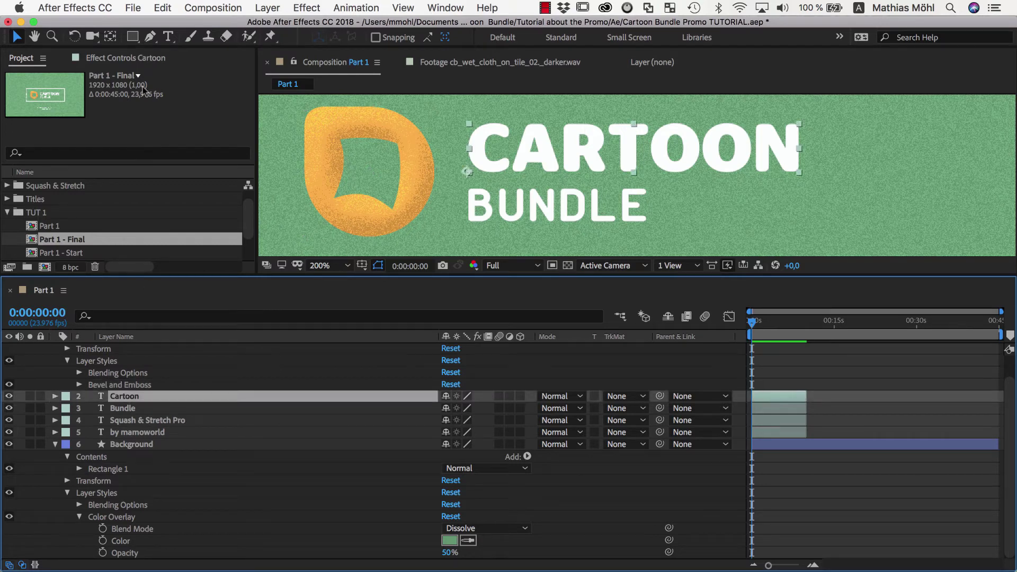
left_click(162, 8)
left_click(171, 139)
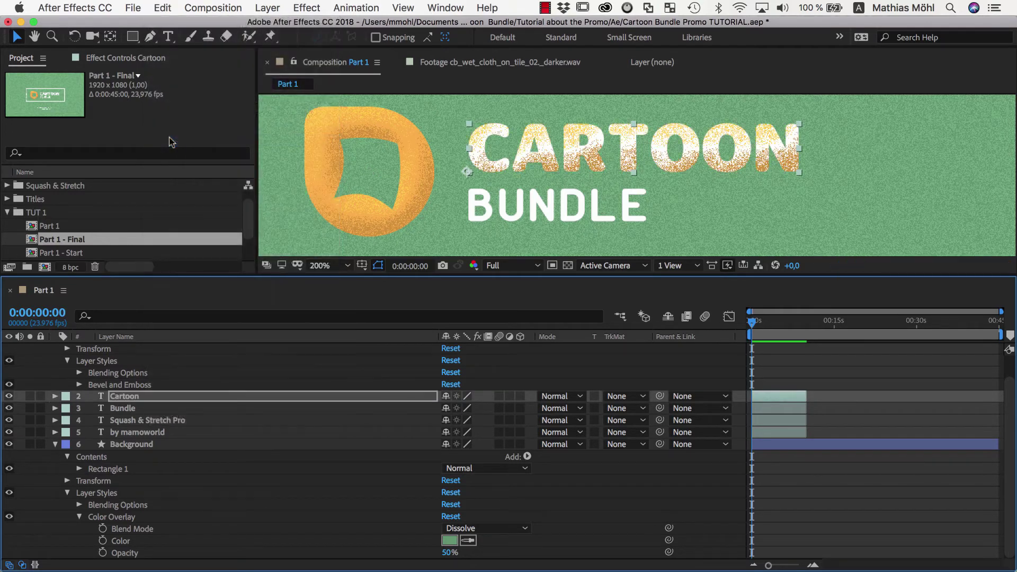
- Set the Cartoon bevel highlight to white and shadow to light grey (C2C2C2)
left_click(55, 396)
left_click(80, 456)
left_click(449, 456)
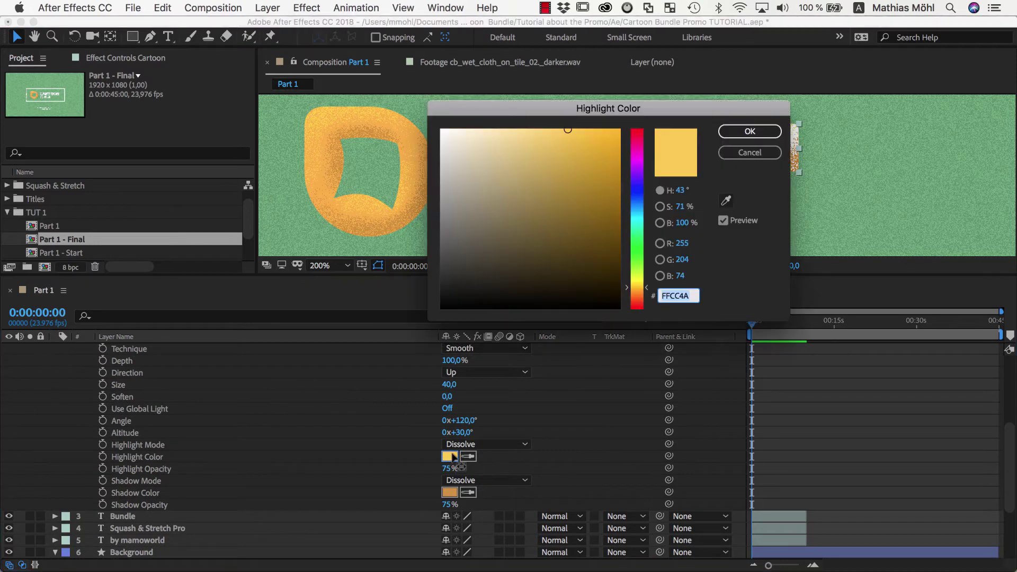
left_click_drag(574, 152, 434, 123)
key("Return")
left_click(449, 492)
left_click(682, 223)
type("80")
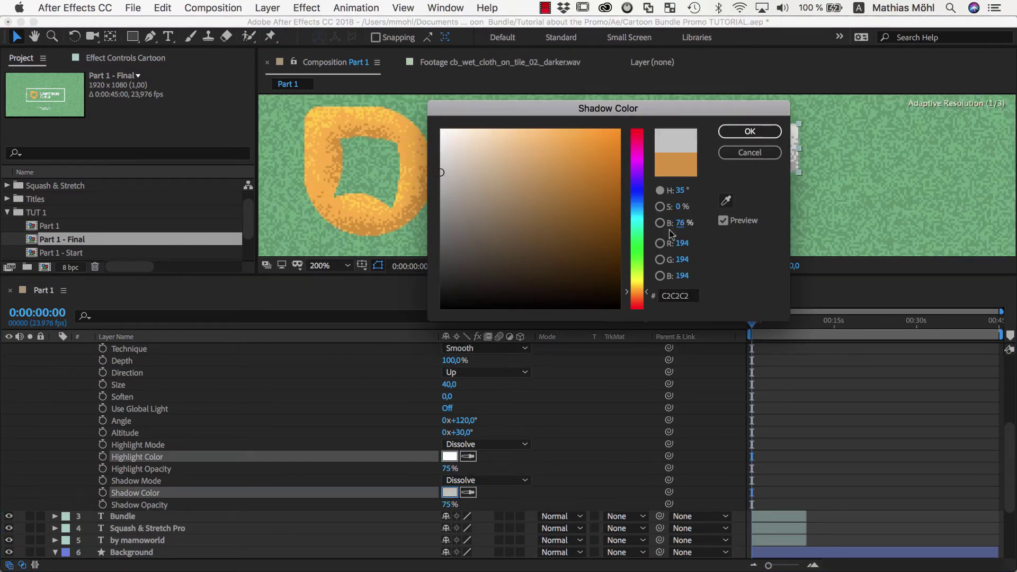
key("Return")
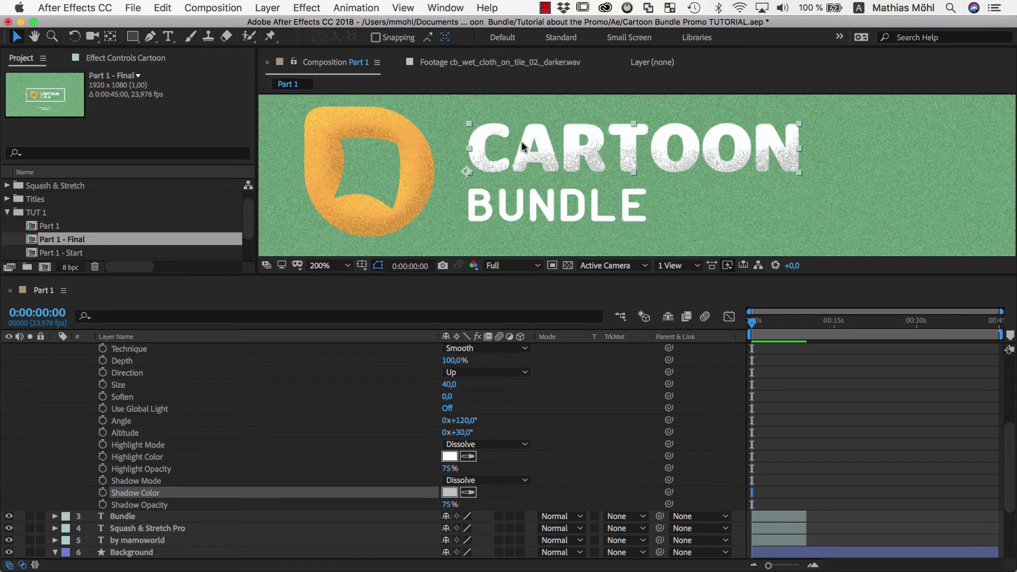
- Reduce the Cartoon text's Bevel and Emboss Size from 40 to 14
left_click_drag(450, 384, 432, 390)
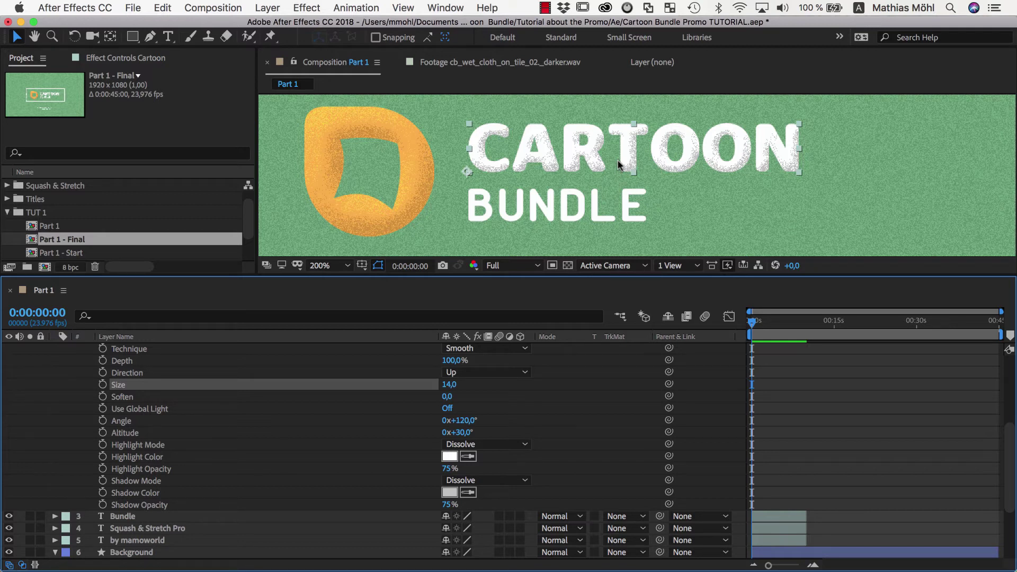
scroll(268, 411, "up", 2)
- Copy the Cartoon bevel style onto the Bundle text layer and zoom in to check it
left_click(80, 373)
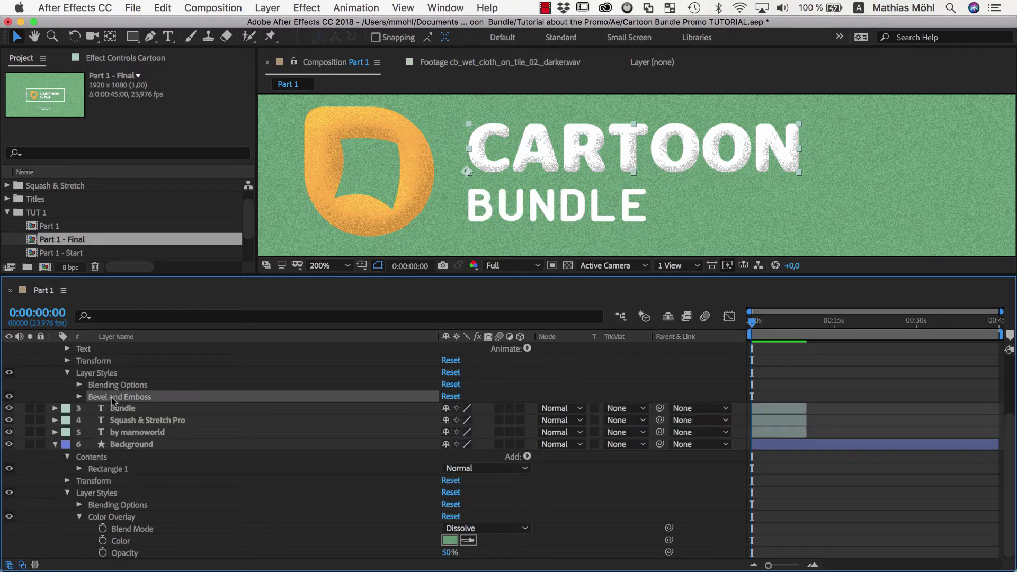
left_click(162, 7)
left_click(172, 87)
left_click(123, 408)
left_click(161, 7)
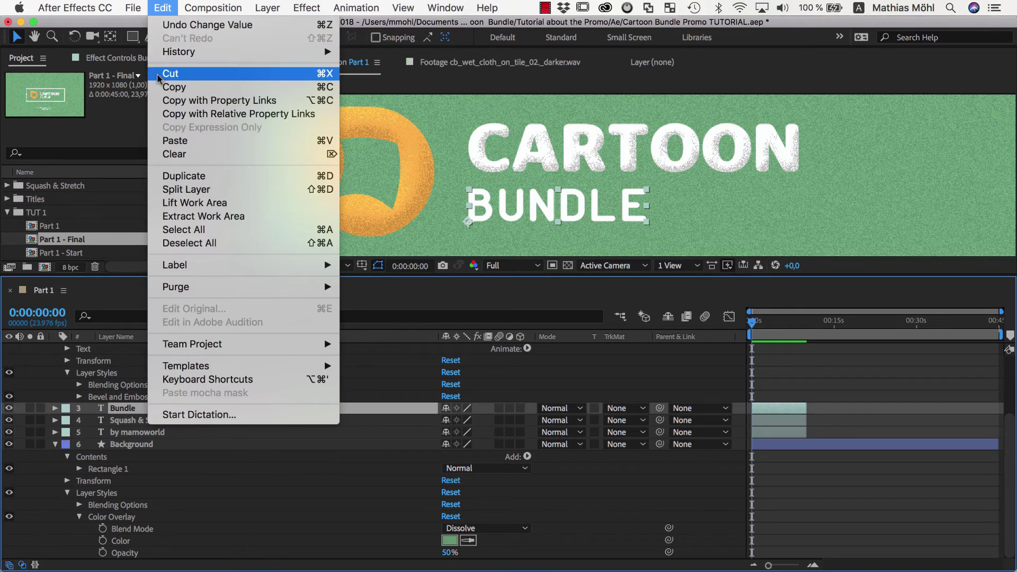
left_click(165, 141)
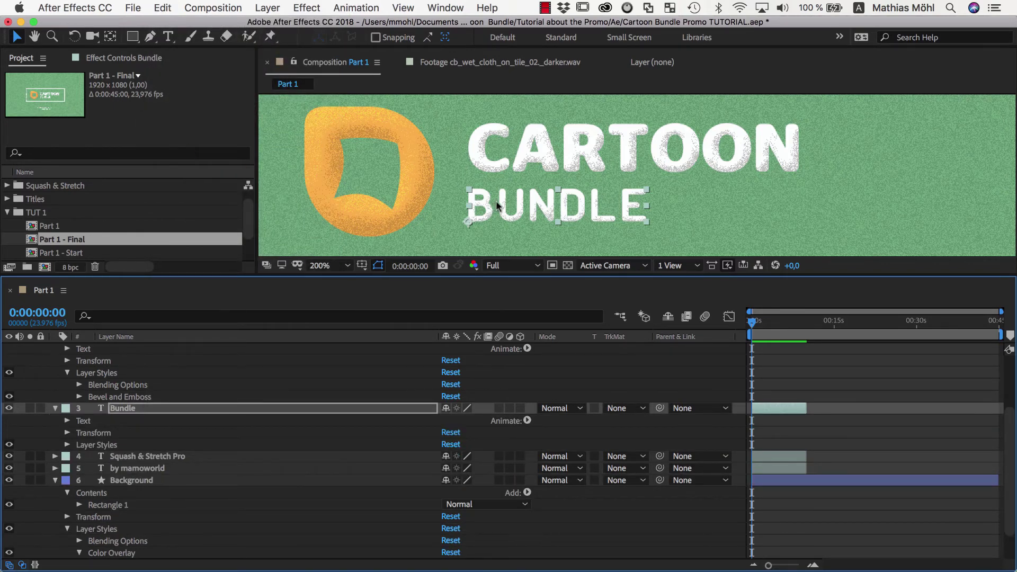
key("period")
left_click_drag(533, 222, 544, 156)
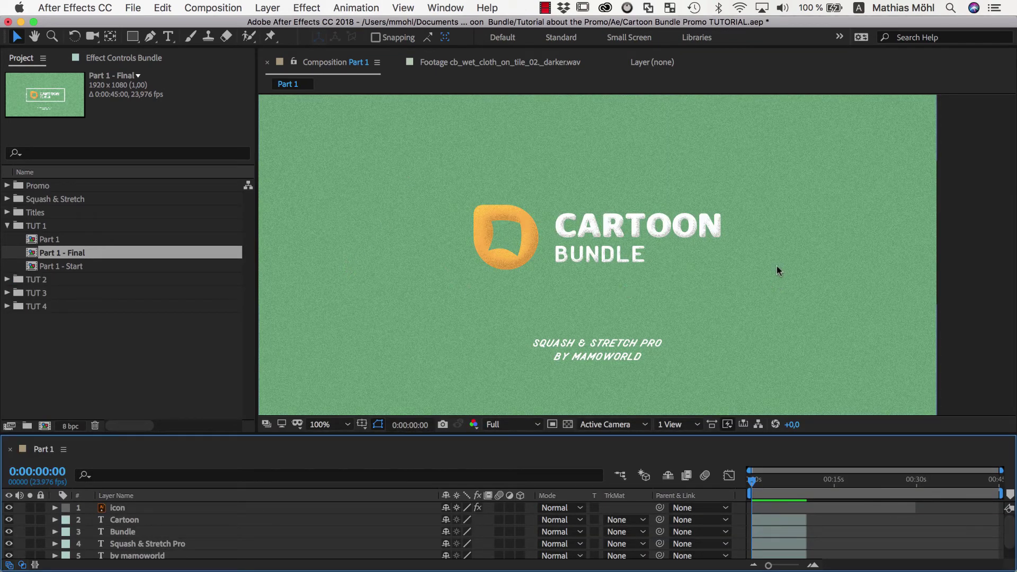
- With no layers selected, draw a rectangle around the logo and CARTOON BUNDLE title
left_click(132, 36)
left_click(827, 523)
left_click(799, 524)
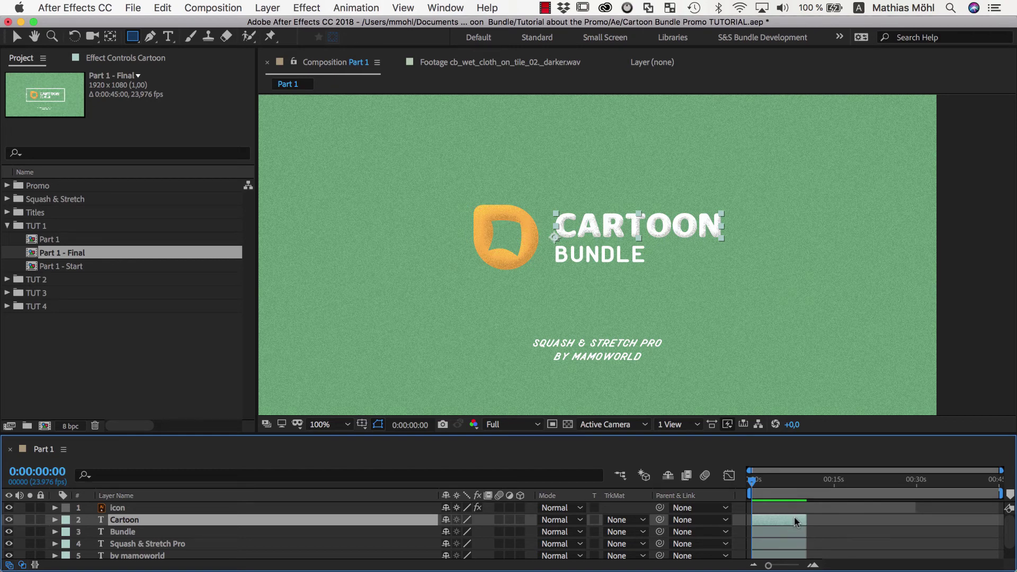
left_click(826, 522)
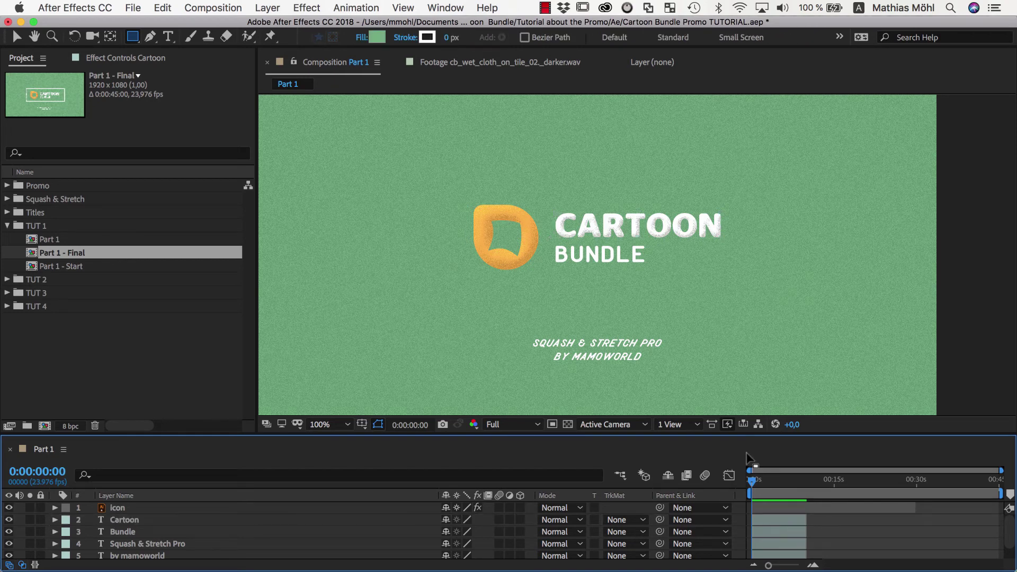
left_click_drag(422, 175, 794, 303)
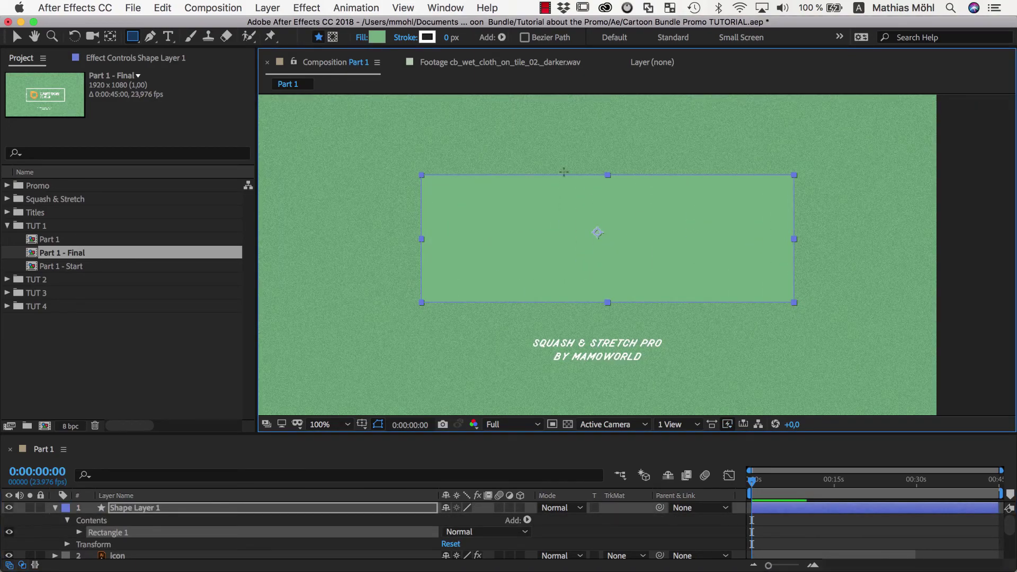
- Set the rectangle to no fill with a 13 px white stroke
left_click(377, 39, "alt")
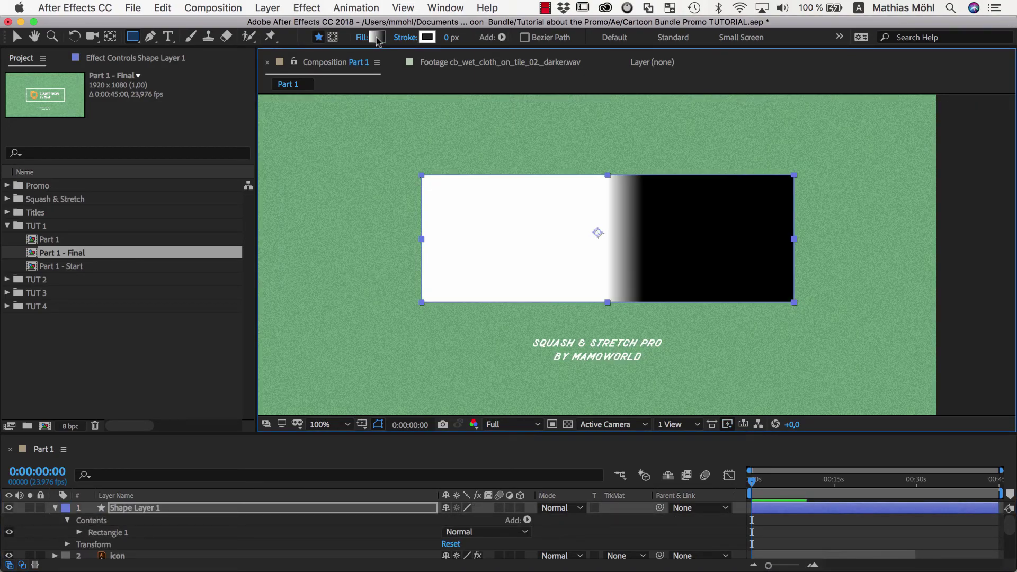
left_click(377, 39, "alt")
left_click(377, 39, "alt")
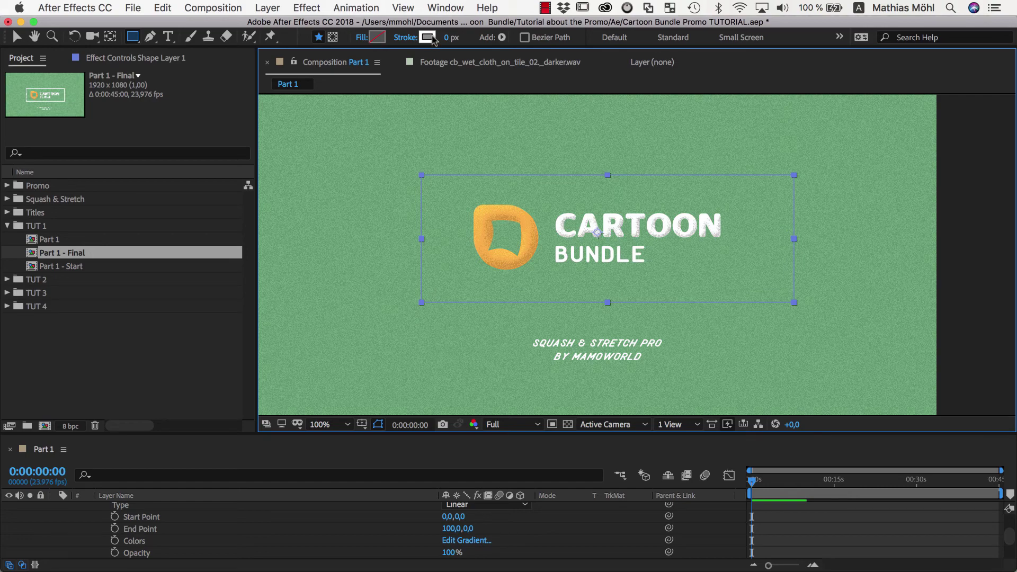
left_click_drag(448, 38, 458, 41)
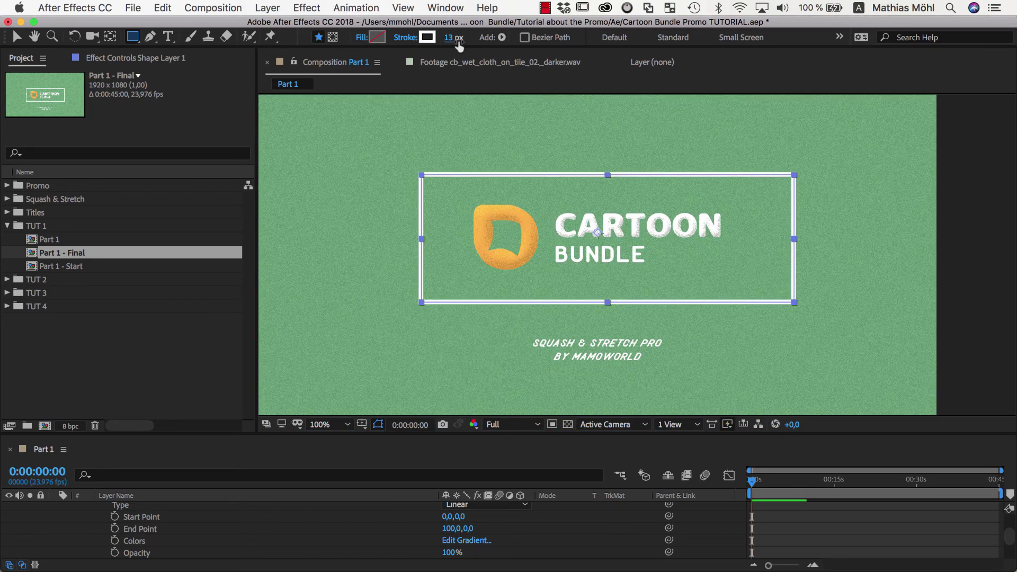
- Paste the rectangle's 13 px white stroke onto the Background layer, then inspect up close
key("v")
left_click(163, 7)
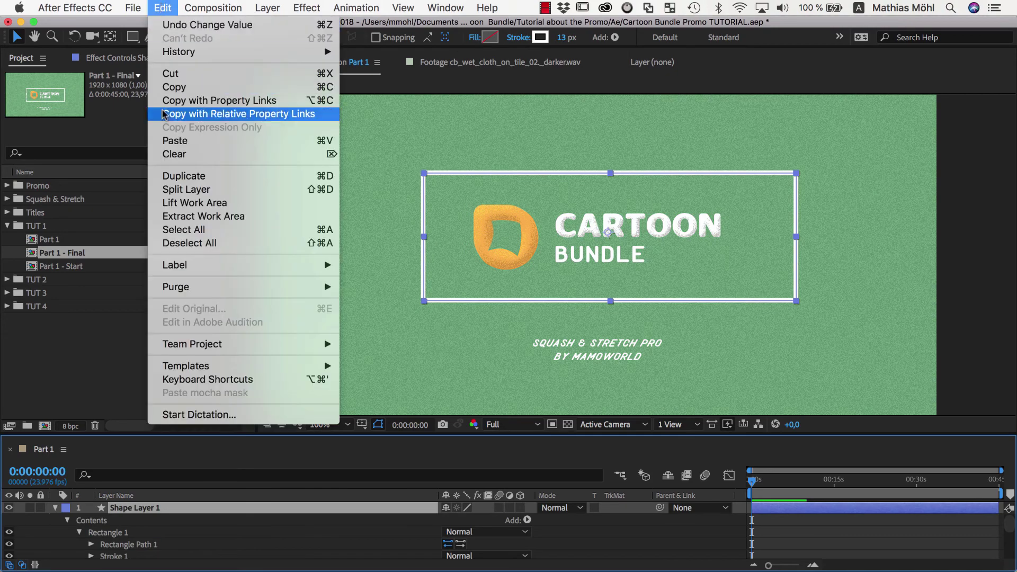
left_click(175, 140)
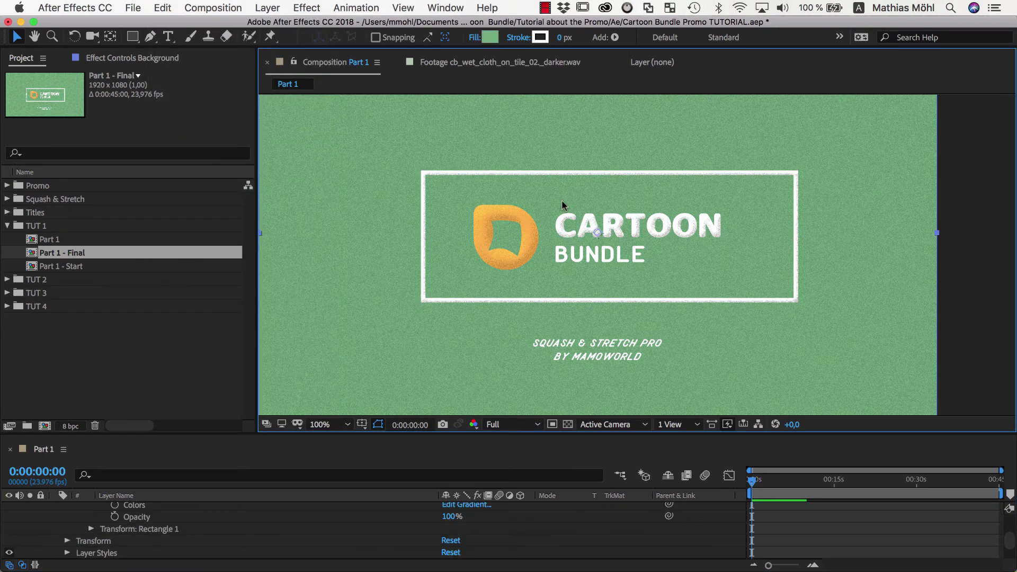
scroll(563, 200, "up", 2)
scroll(563, 202, "down", 1)
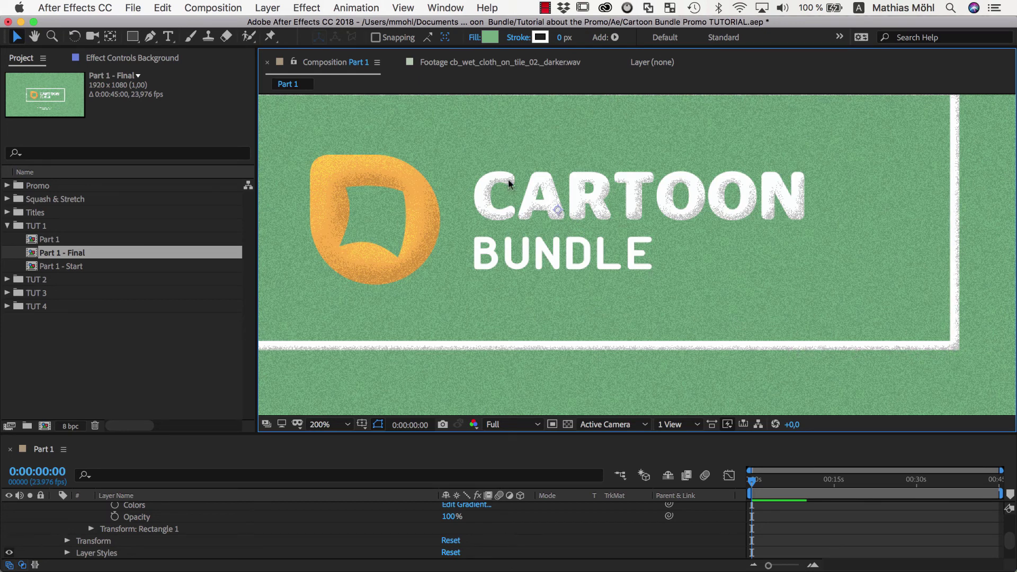
- Open the Squash and Stretch Pro extension panel showing the Cartoon Bundle behaviours
left_click(439, 7)
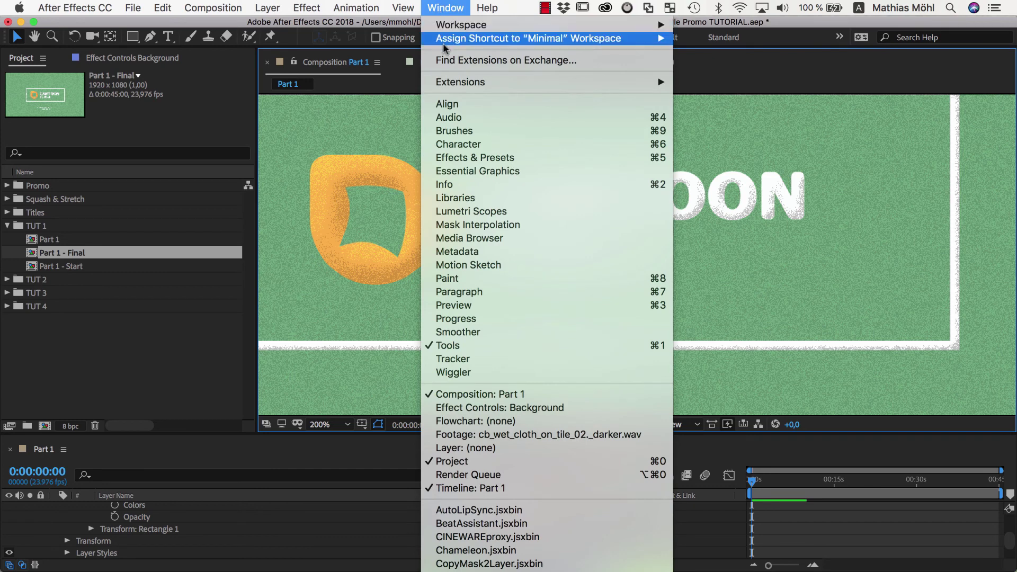
mouse_move(456, 91)
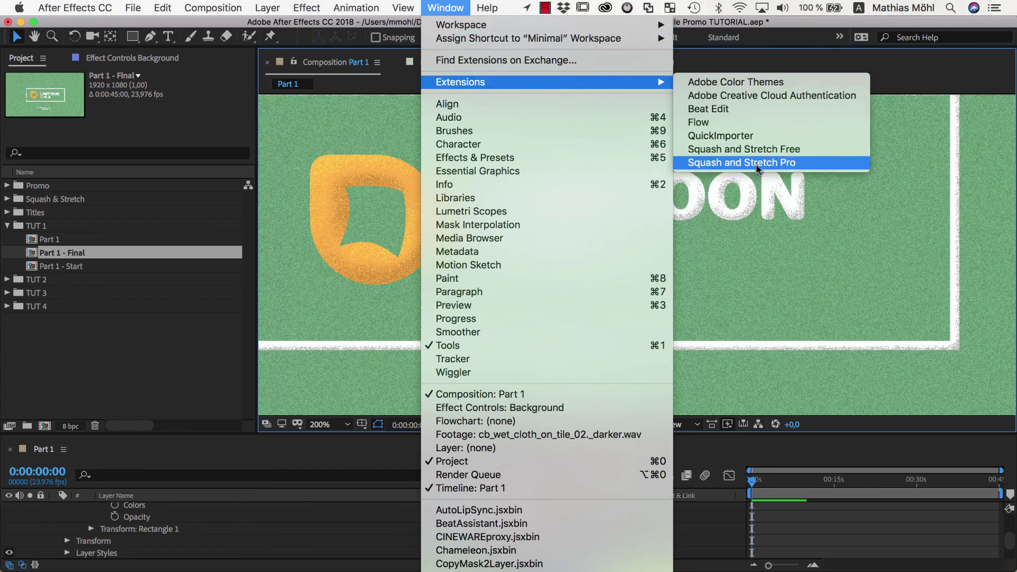
left_click(764, 163)
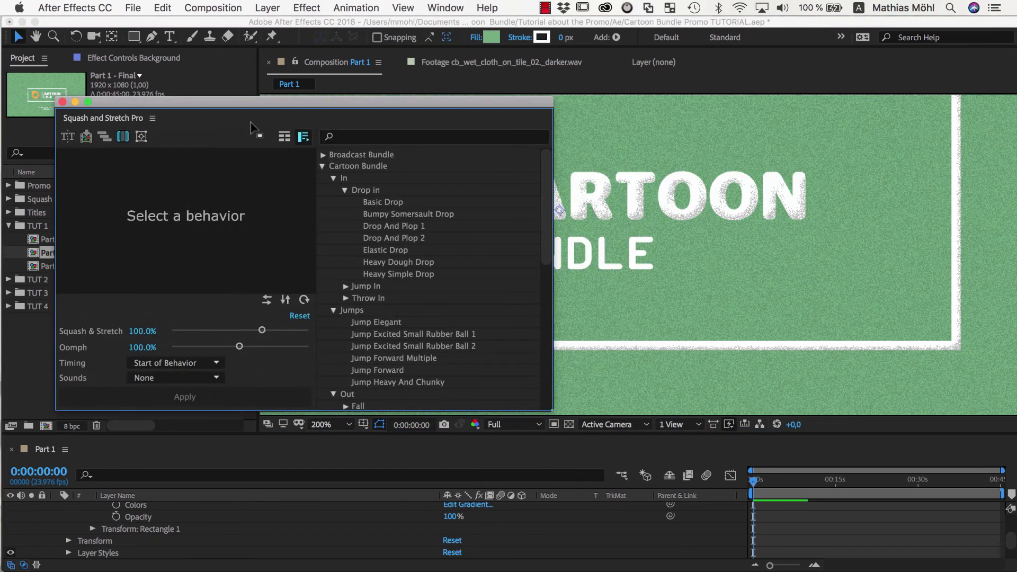